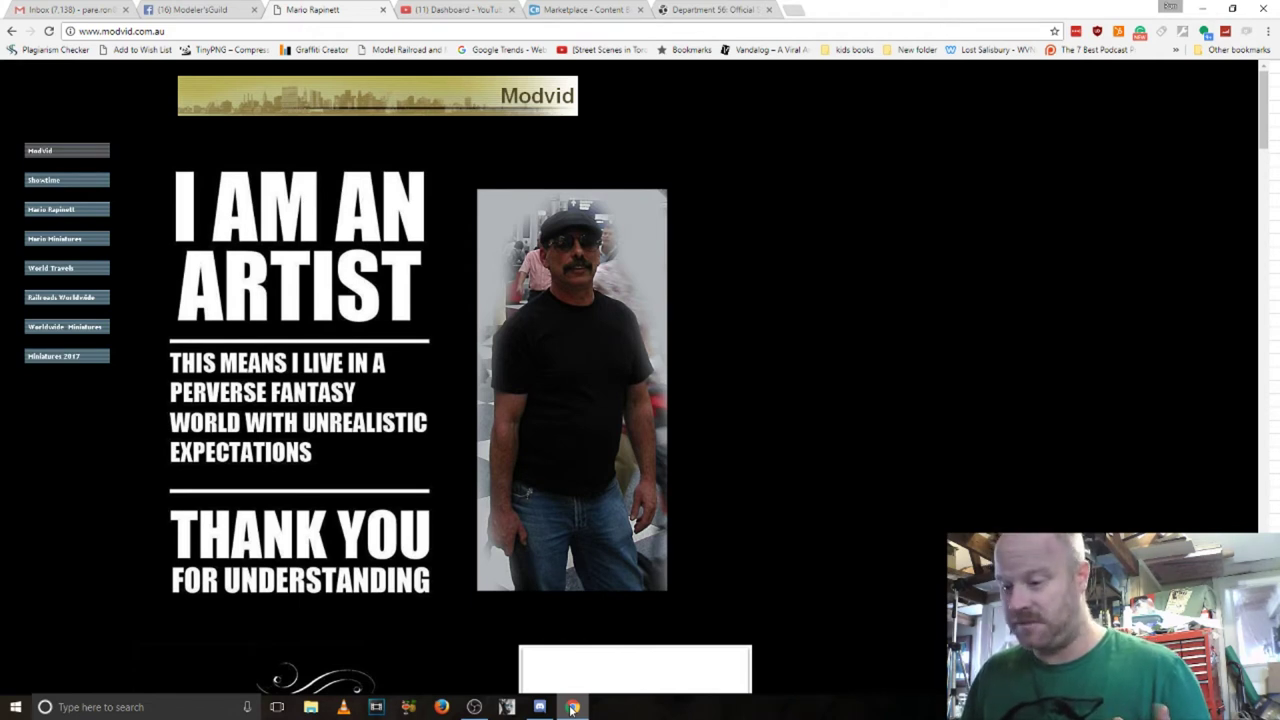
Step: Launch WinHTTrack Website Copier from its WinHTTrack folder in the Start menu
click(15, 707)
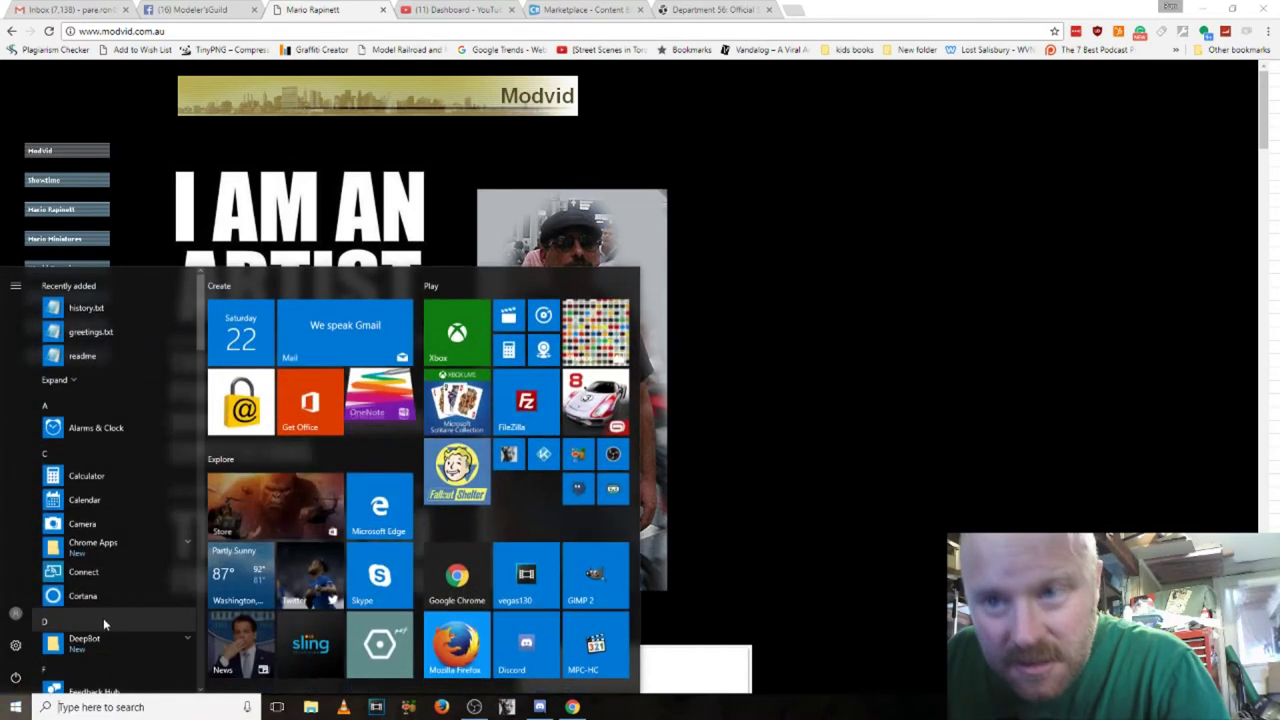
scroll(103, 617, down, 5)
scroll(119, 609, down, 5)
scroll(119, 609, down, 5)
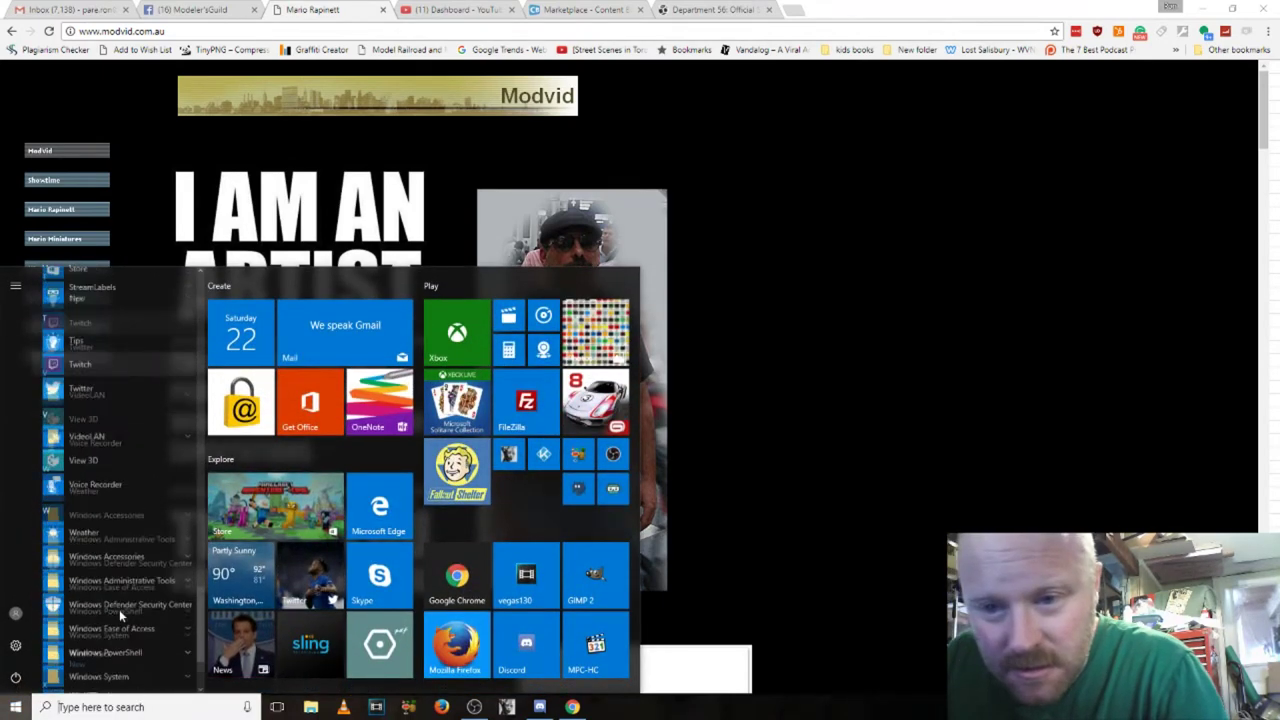
scroll(119, 609, down, 2)
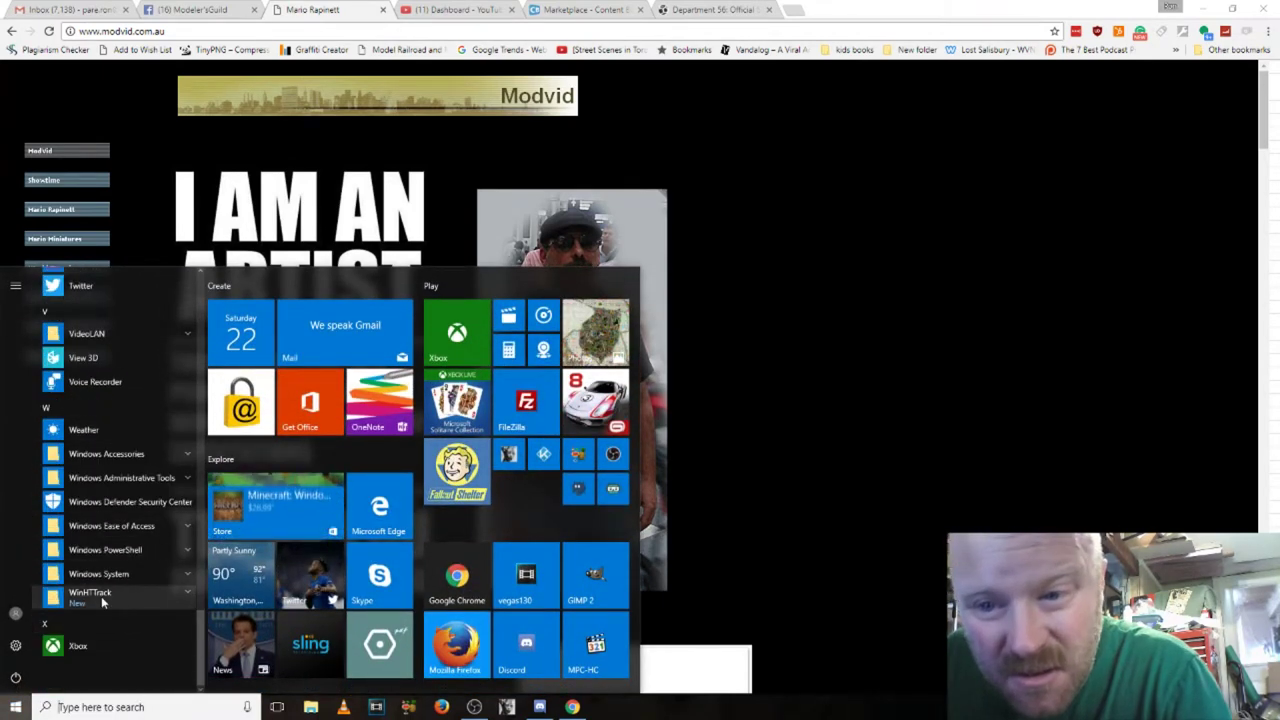
click(101, 596)
scroll(120, 590, down, 2)
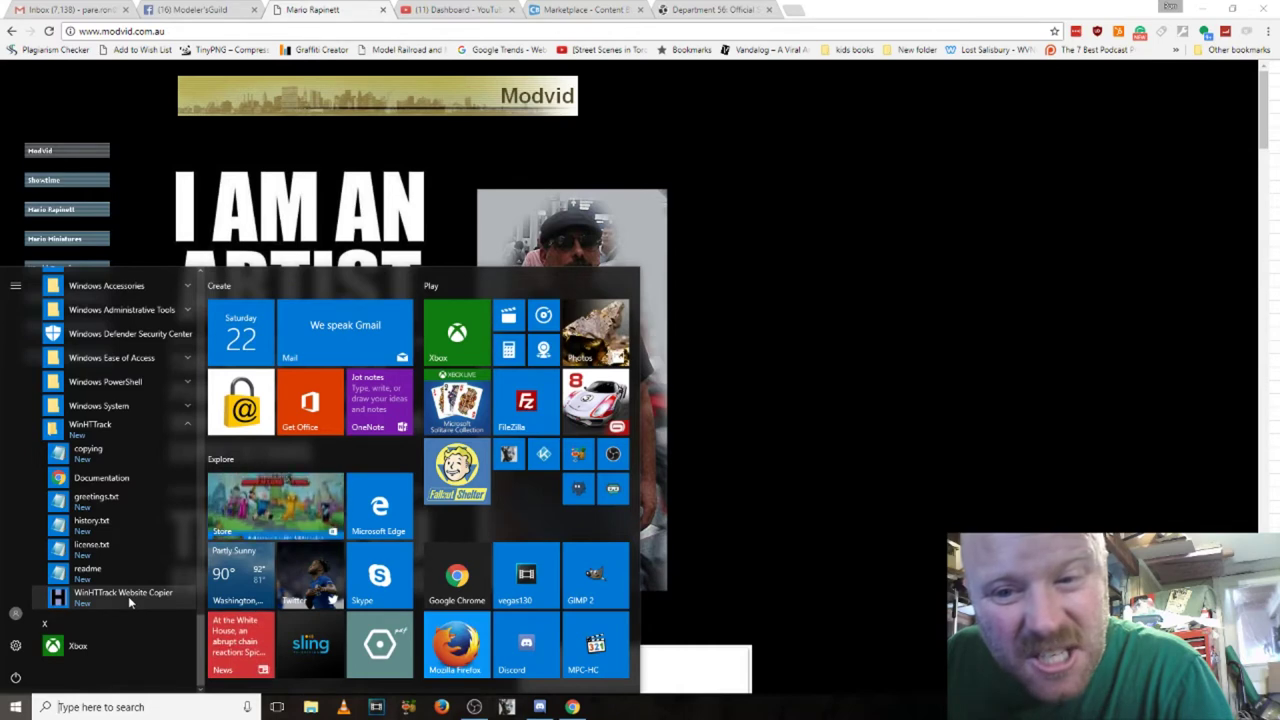
click(128, 596)
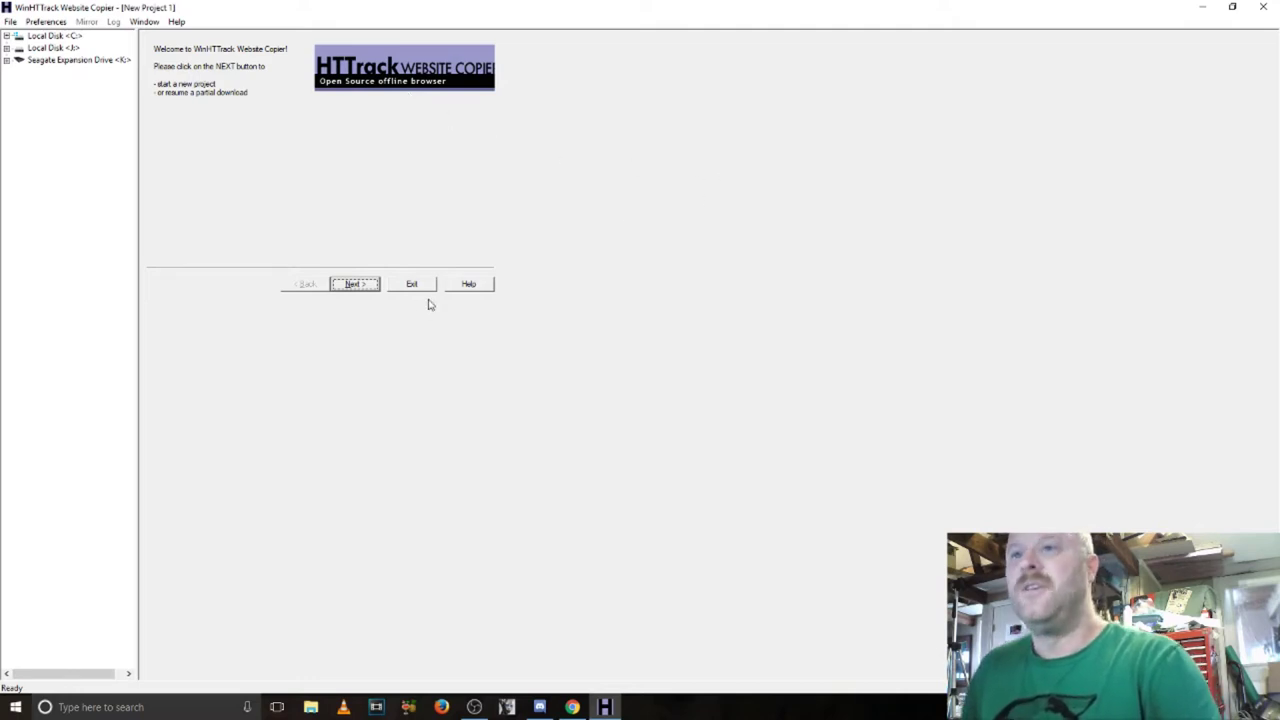
Step: Select the existing modvid project from the project name list and continue
click(352, 284)
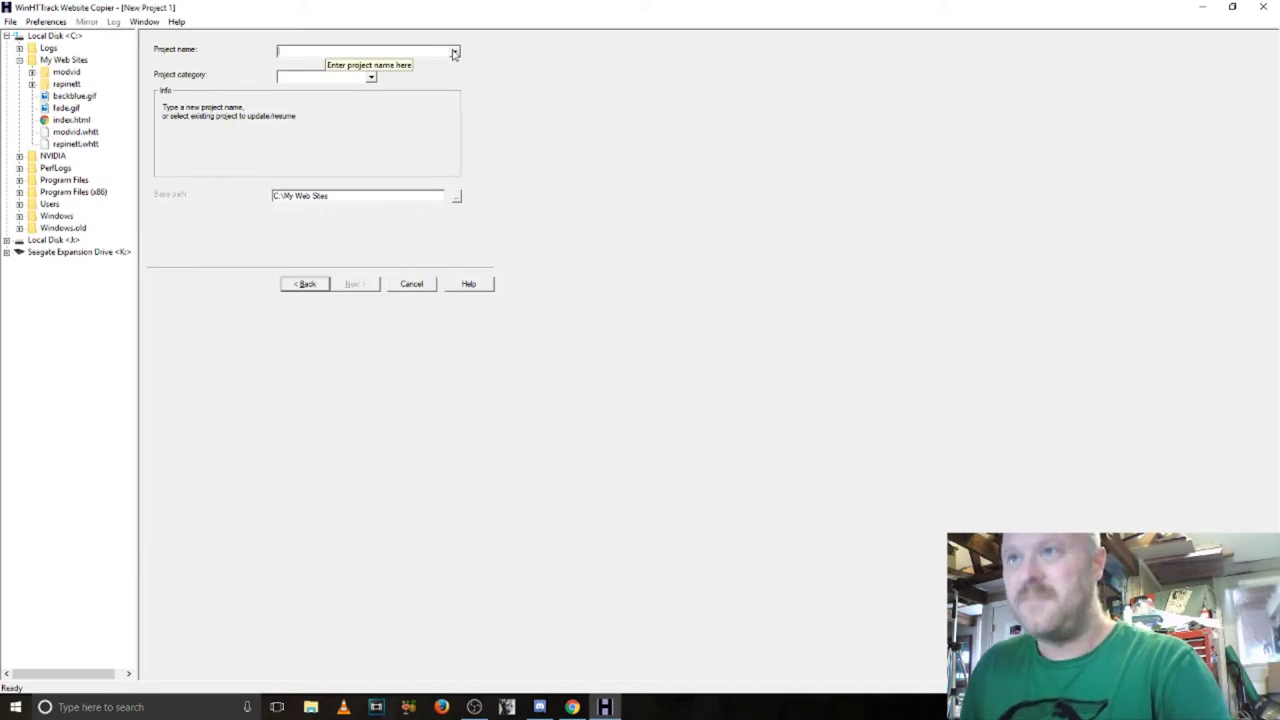
click(454, 52)
click(413, 66)
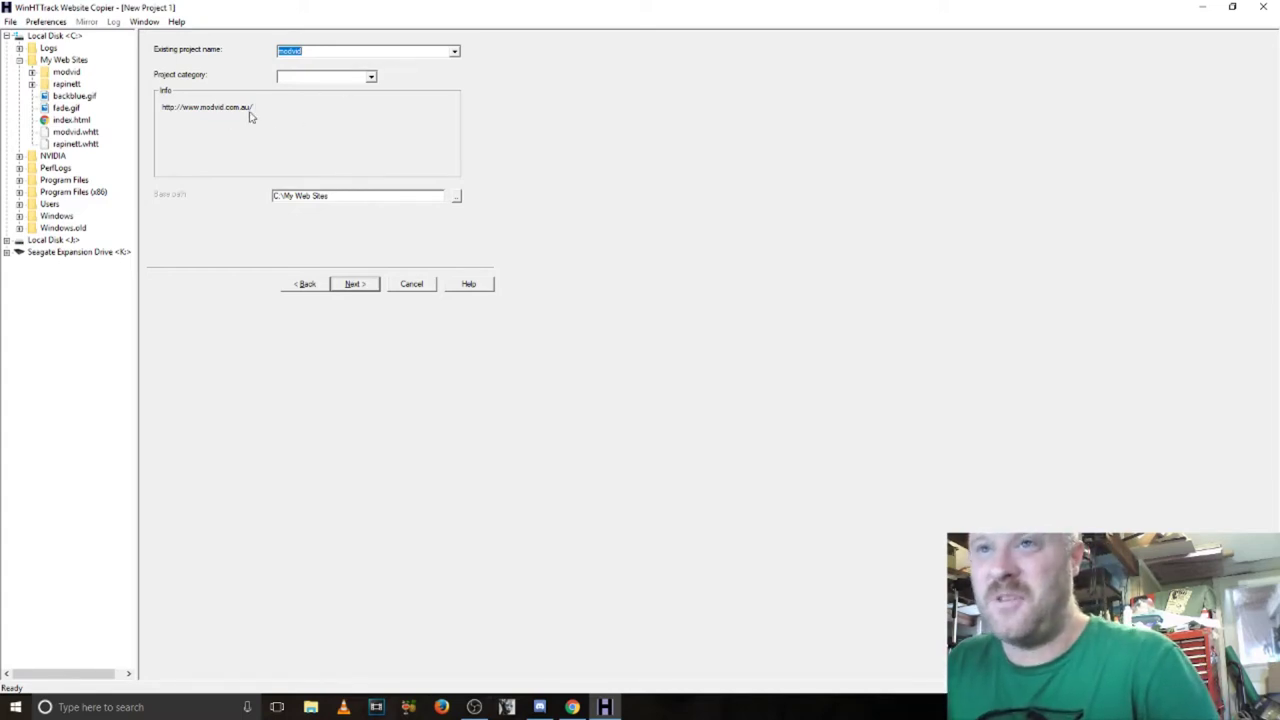
click(356, 284)
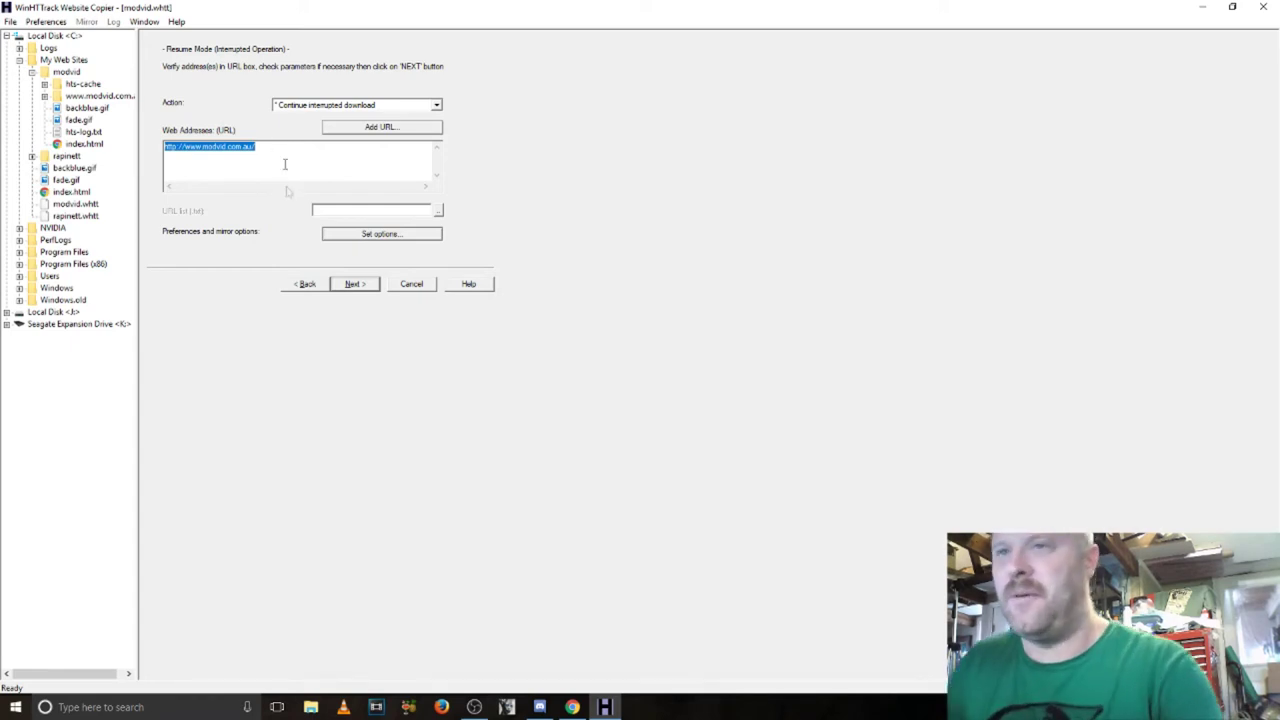
Step: Keep 'Continue interrupted download' for the modvid URL and advance to the launch options
click(363, 290)
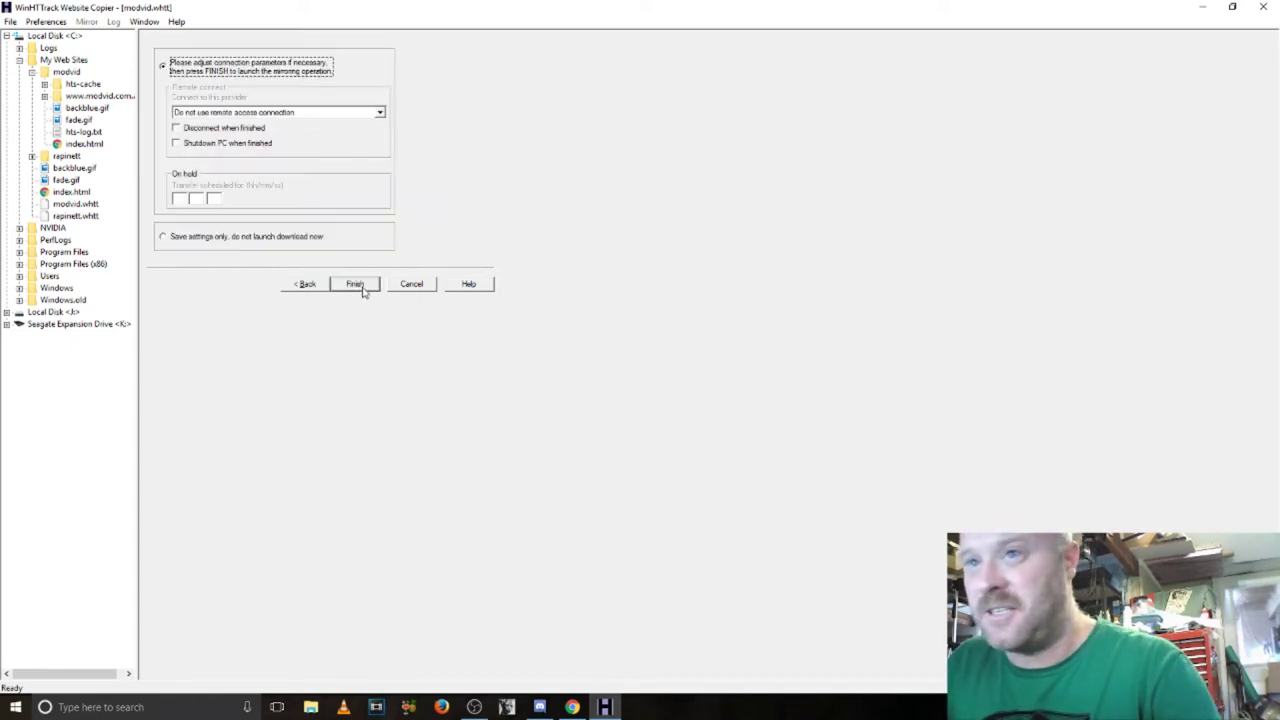
Step: Finish the wizard to start the resumed modvid mirror, then expand the rapinett folder
click(355, 284)
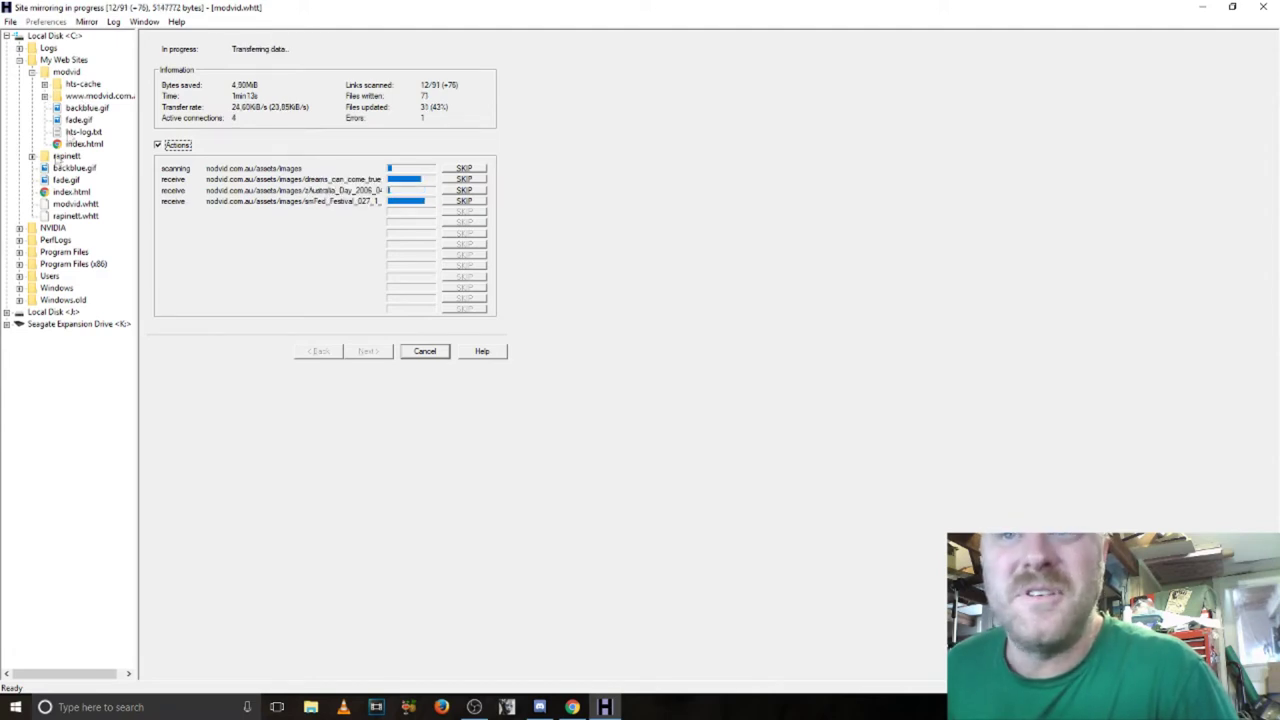
click(31, 157)
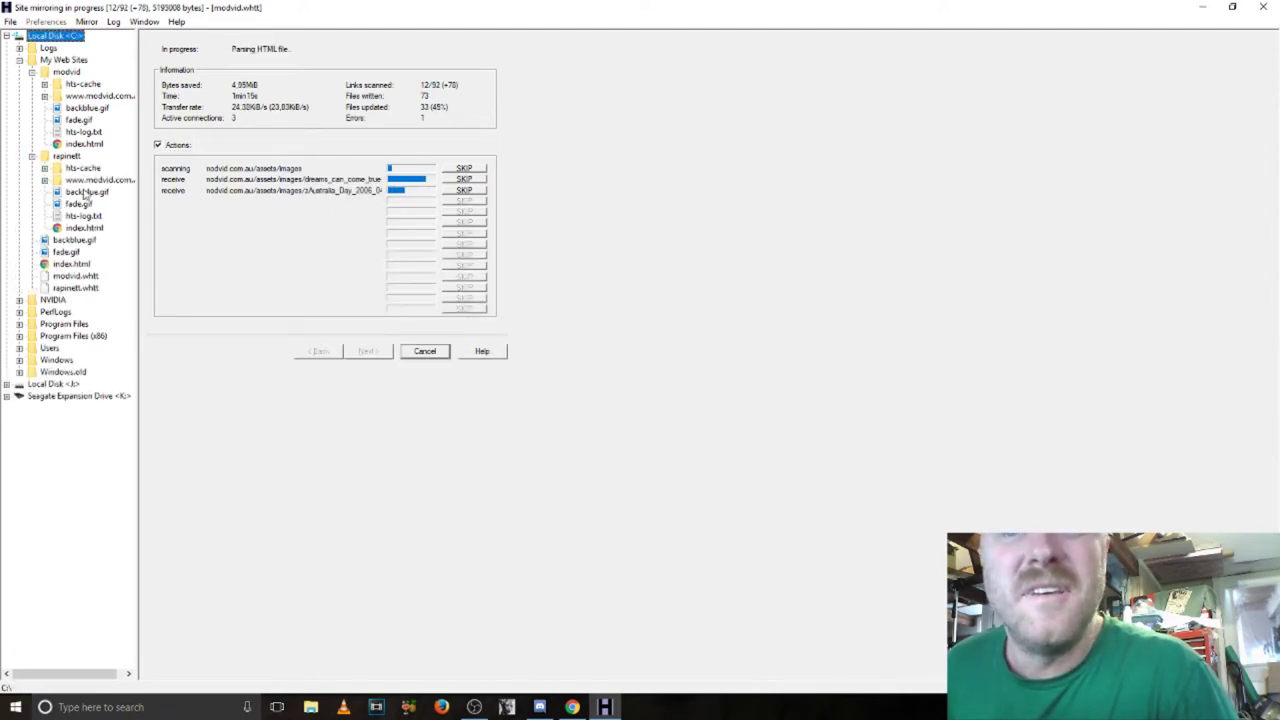
click(44, 180)
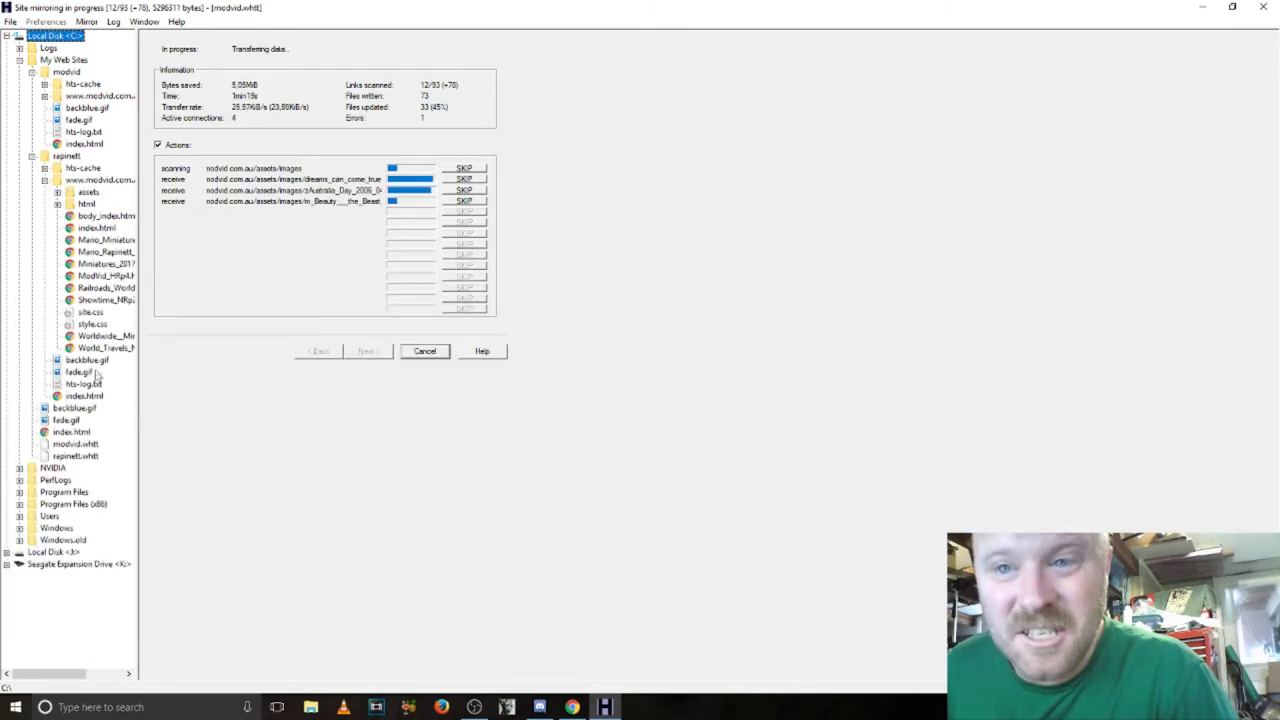
click(57, 204)
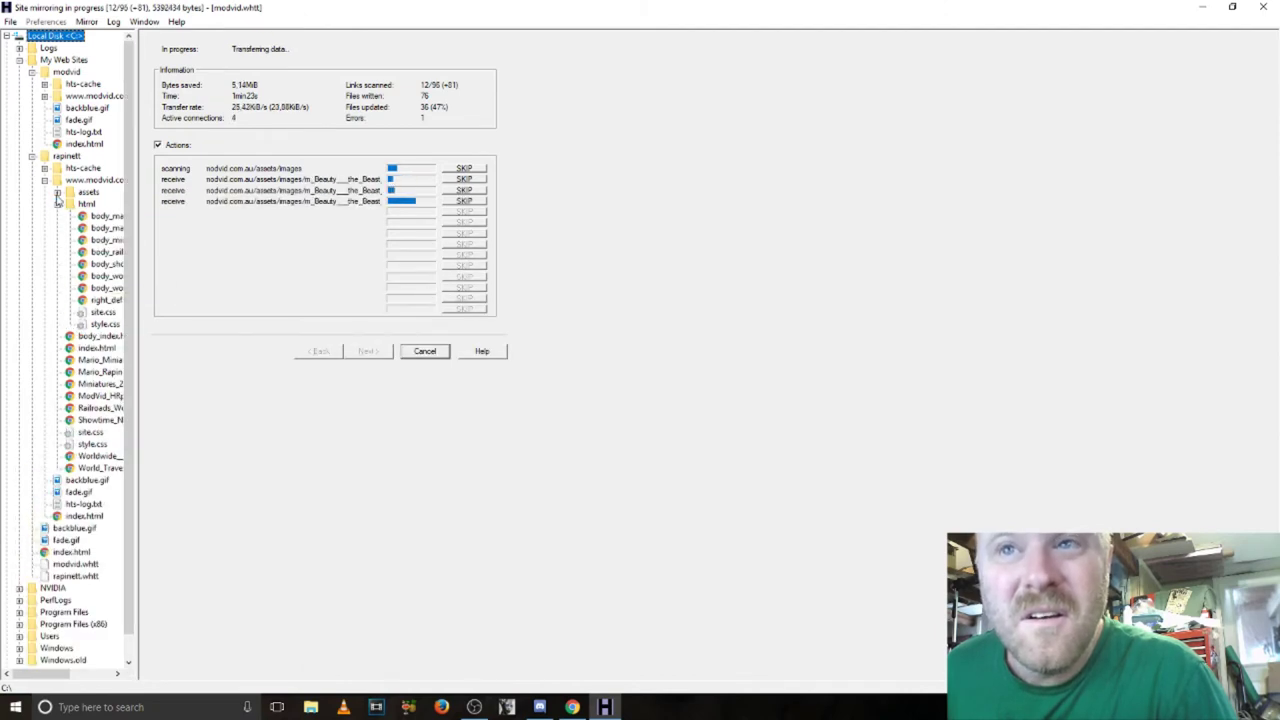
click(57, 193)
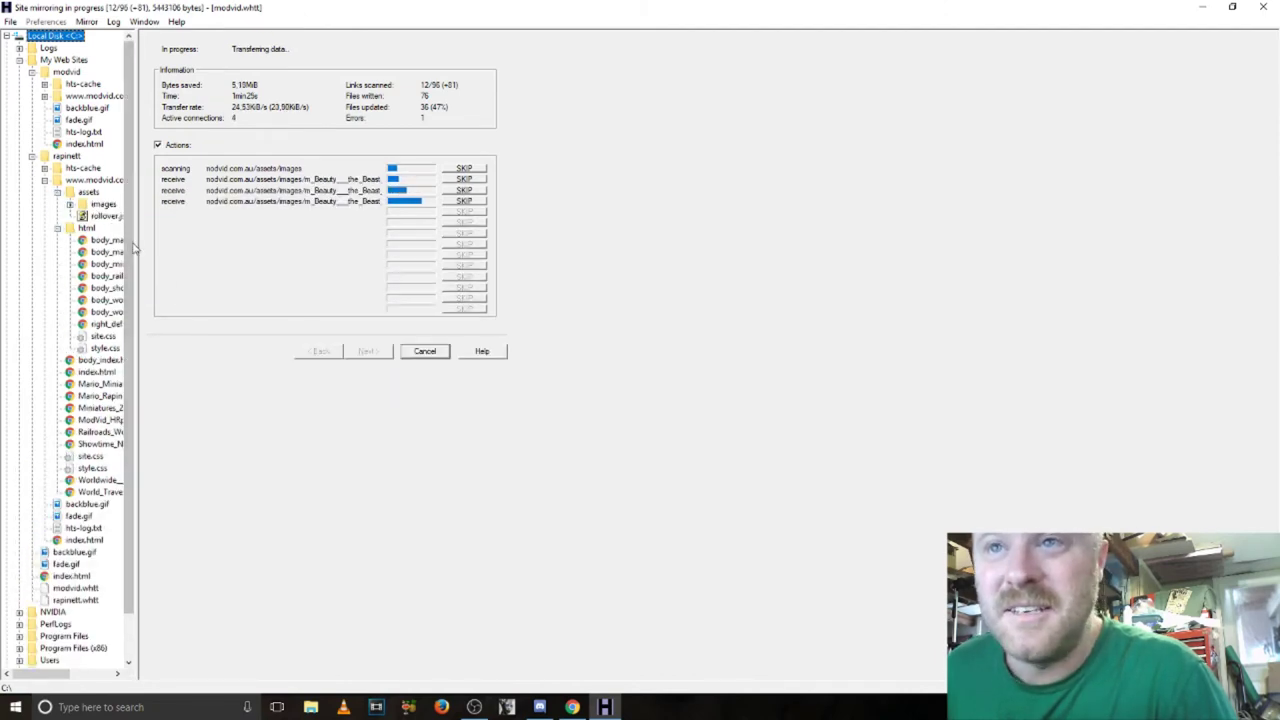
mouse_move(133, 263)
mouse_down()
mouse_move(333, 263)
mouse_move(195, 247)
mouse_up()
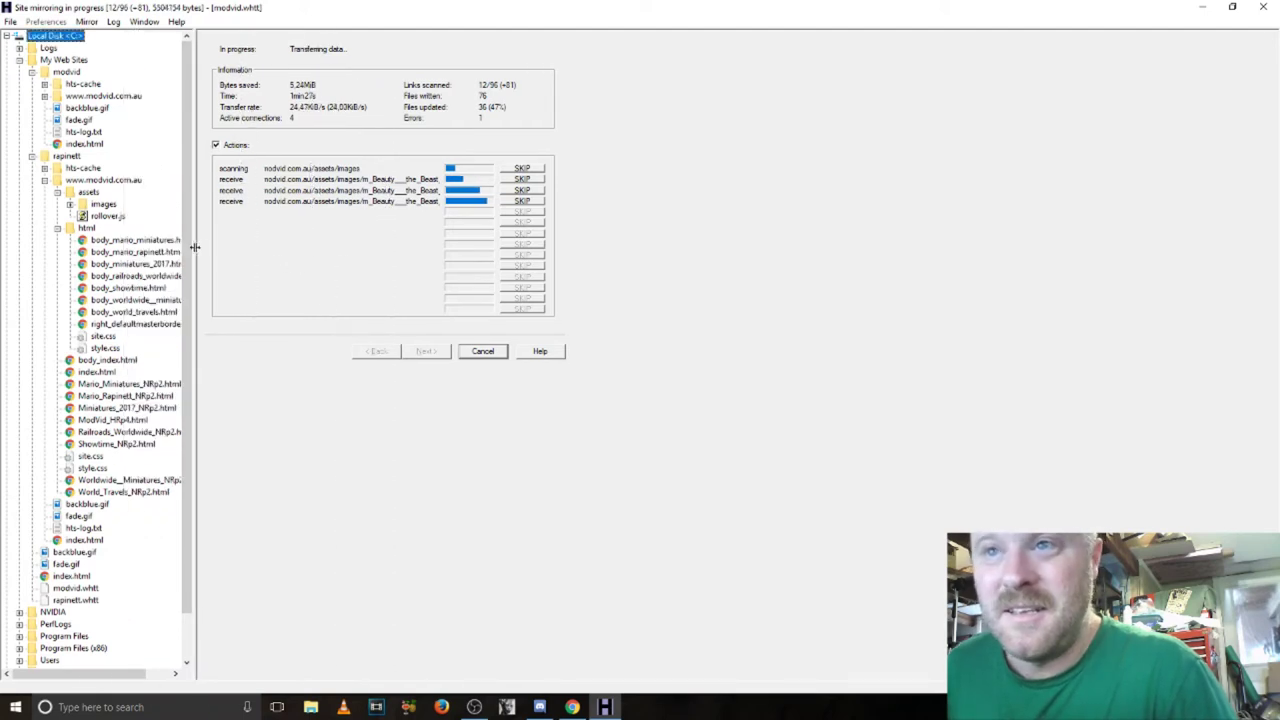
click(69, 204)
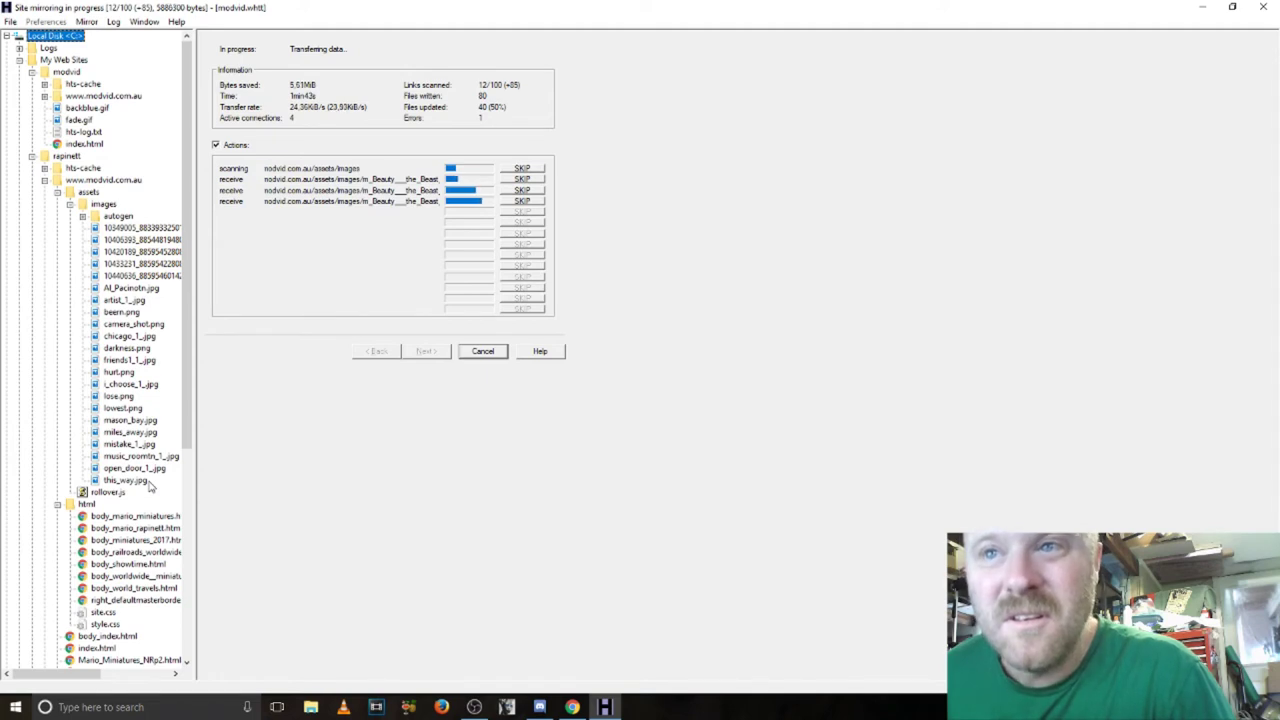
click(240, 444)
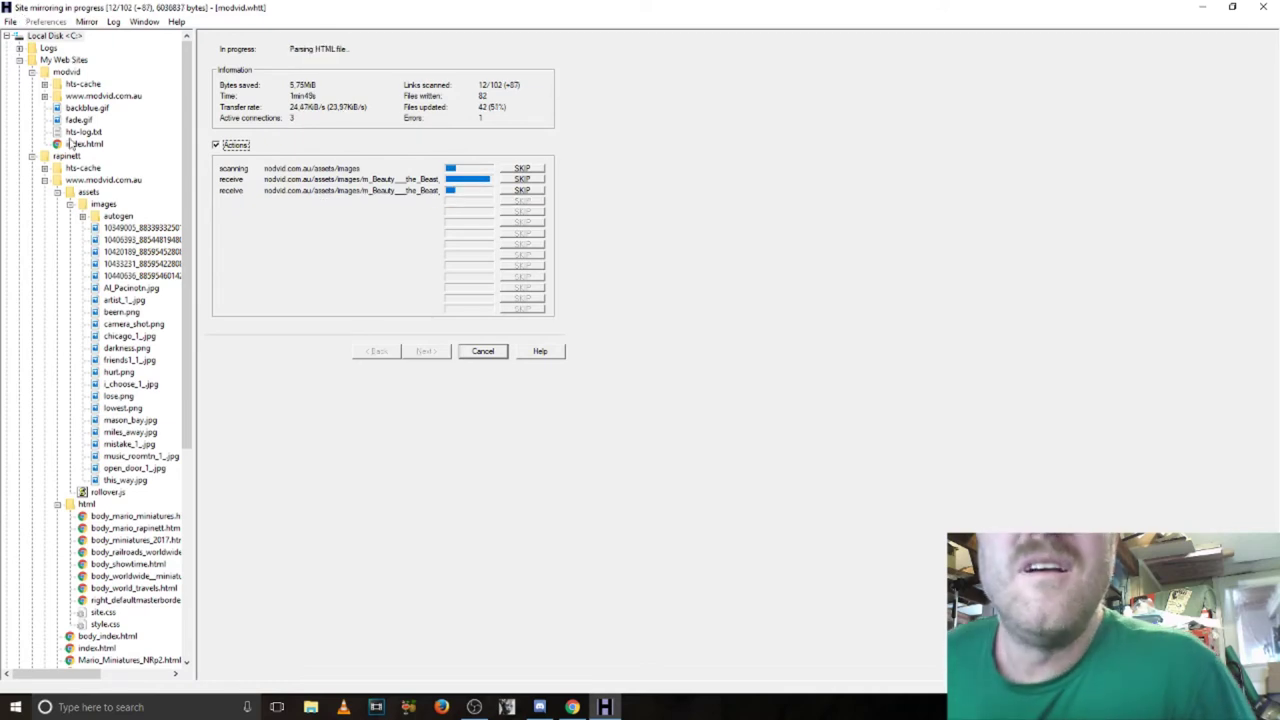
key(alt+Tab)
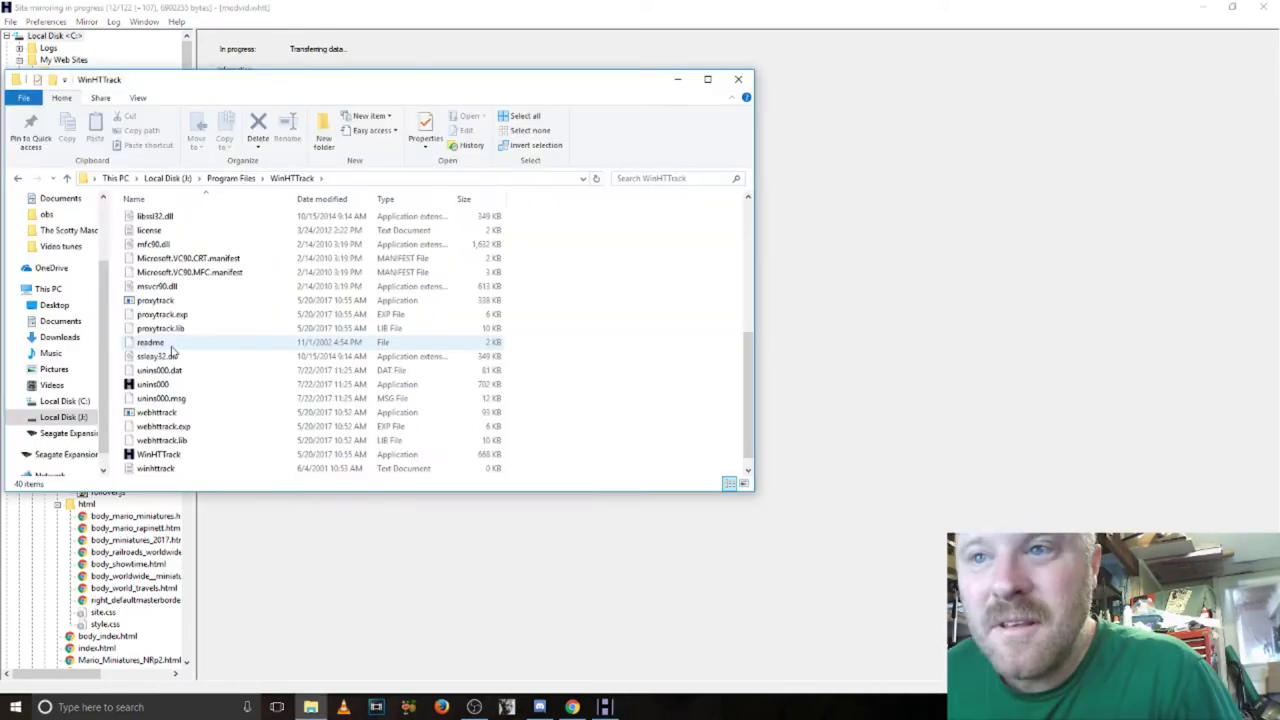
scroll(212, 307, up, 3)
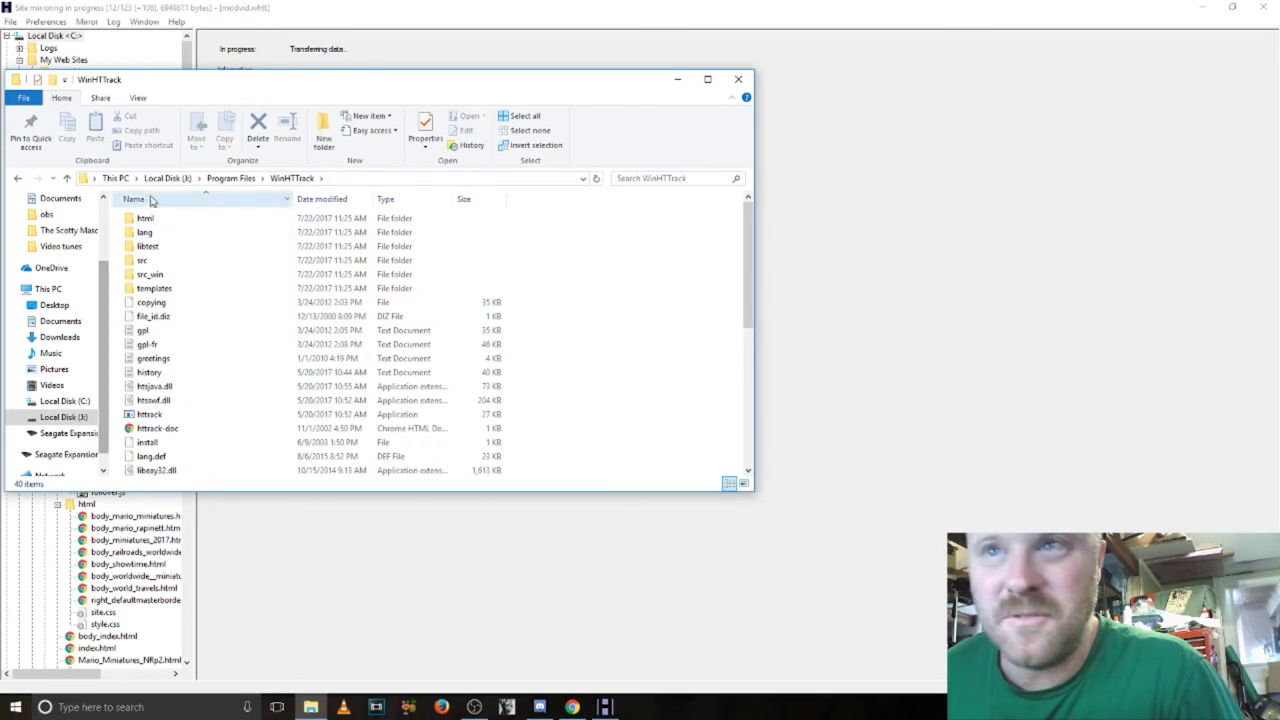
mouse_move(60, 380)
click(65, 401)
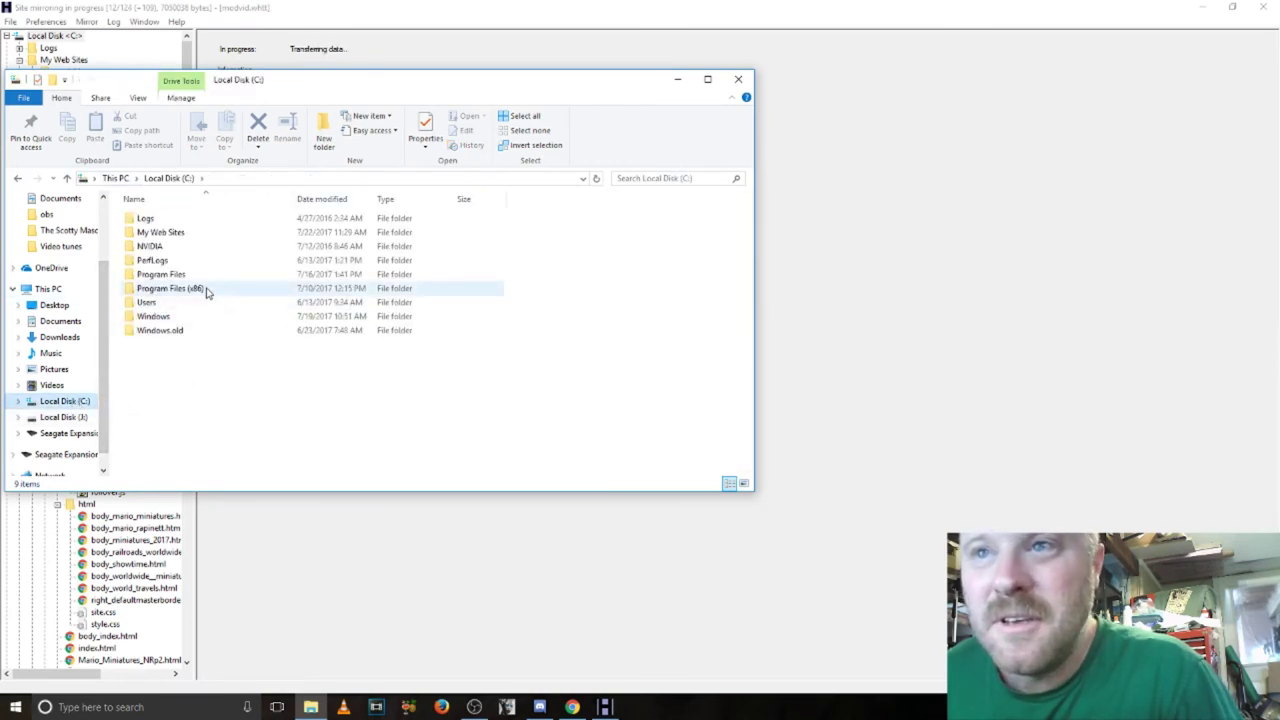
double_click(150, 233)
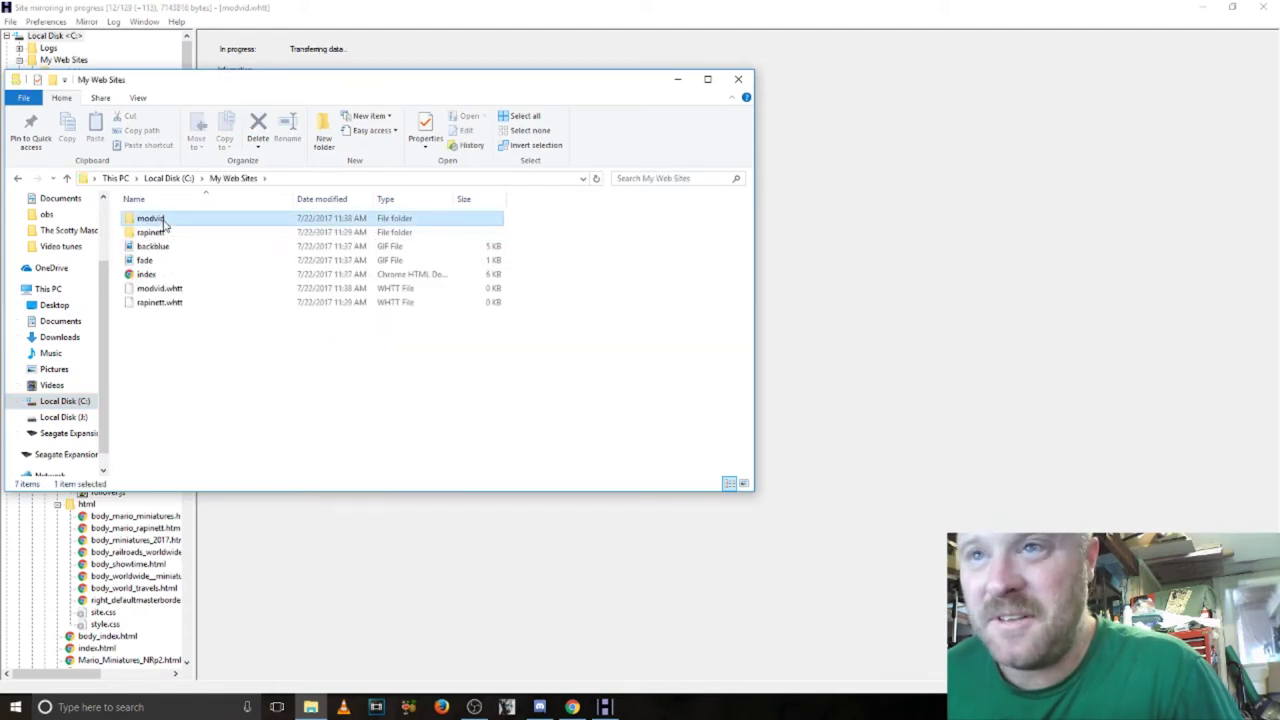
double_click(152, 218)
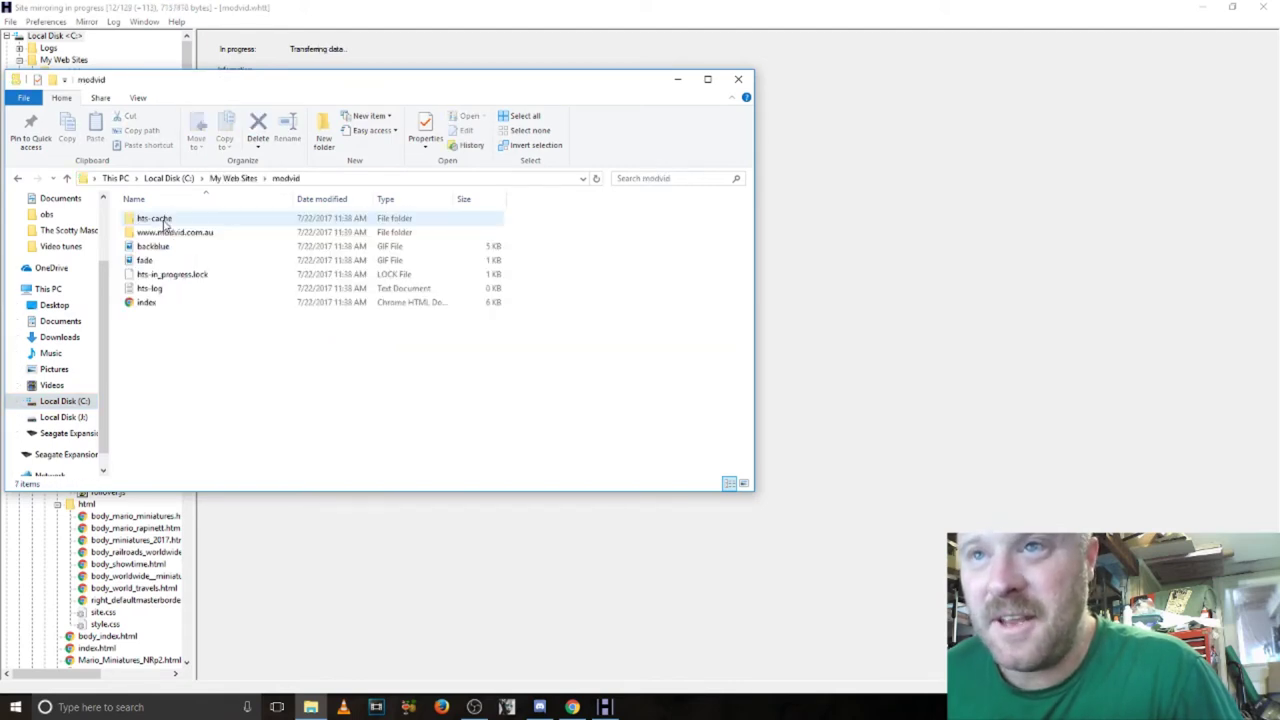
double_click(166, 234)
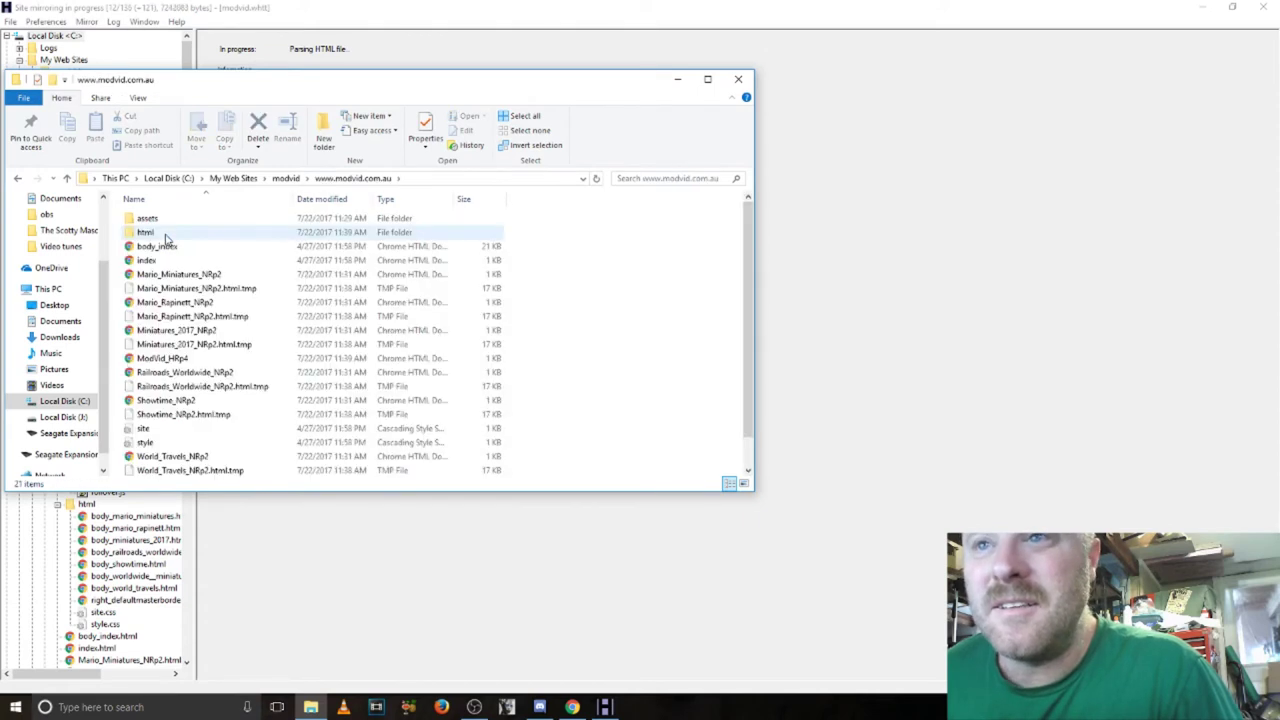
double_click(152, 220)
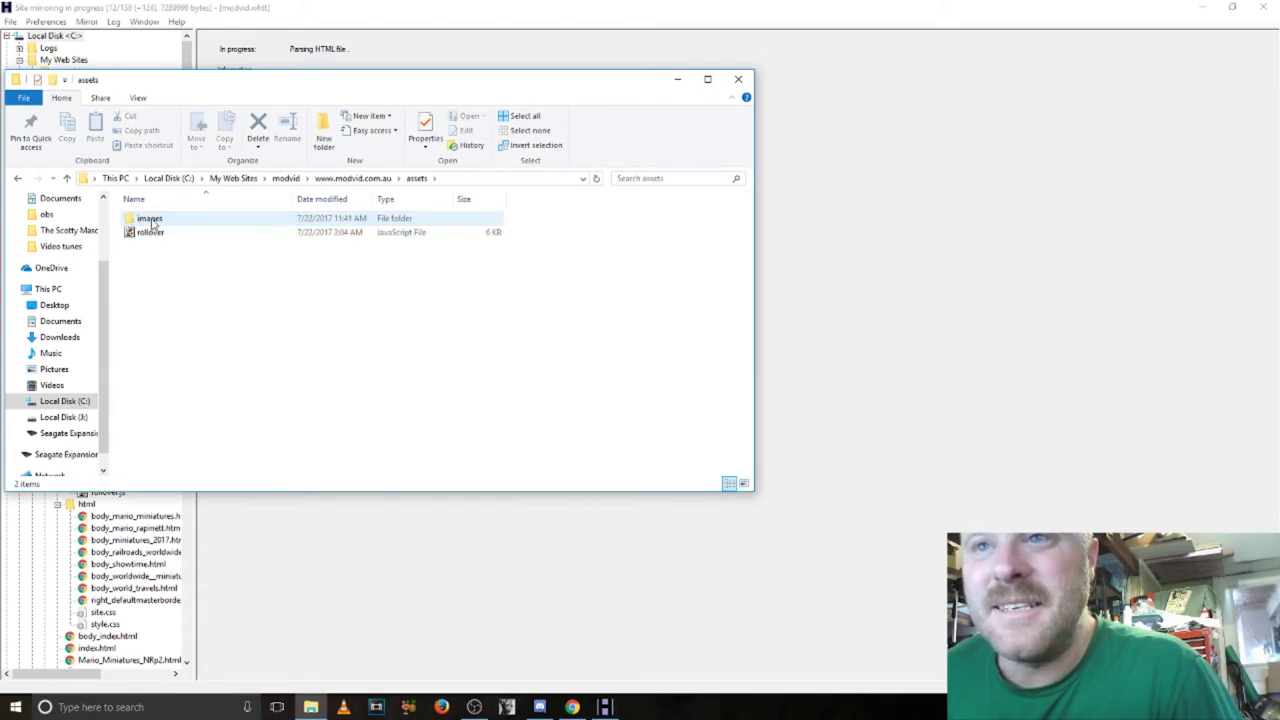
double_click(152, 222)
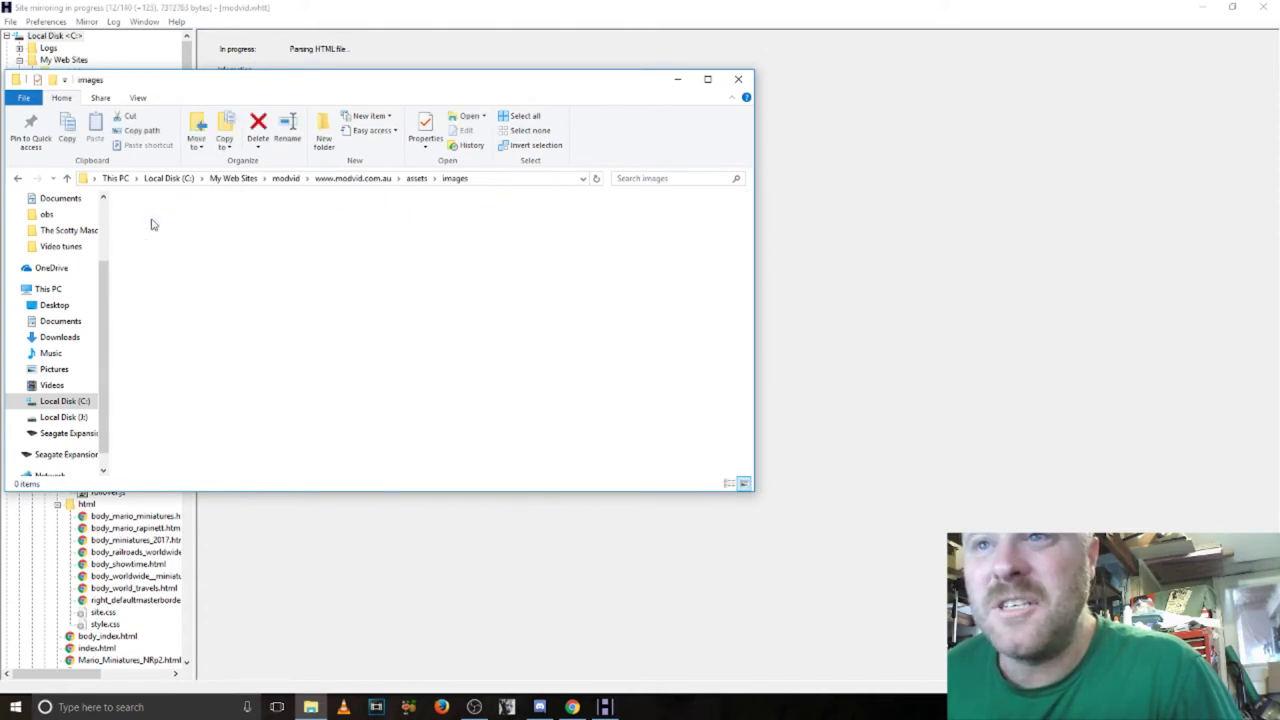
click(707, 79)
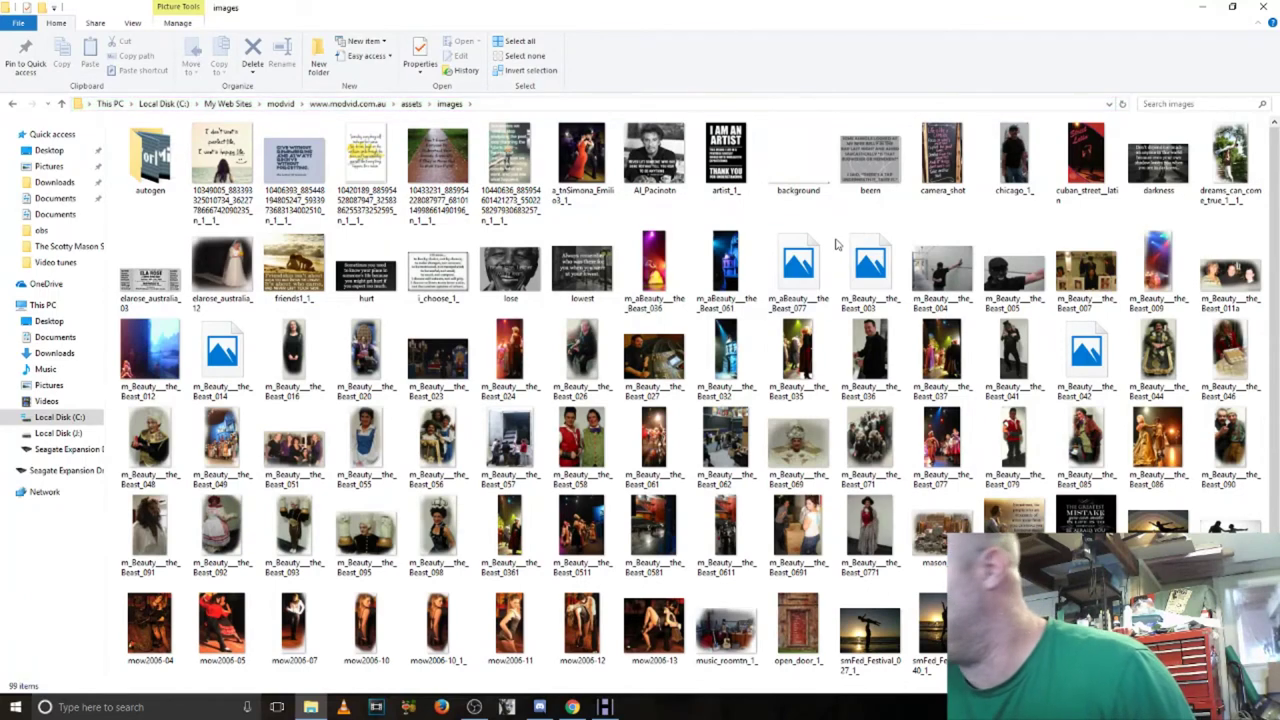
Step: Scroll through the downloaded image thumbnails, then return to the HTTrack progress window
scroll(837, 243, down, 2)
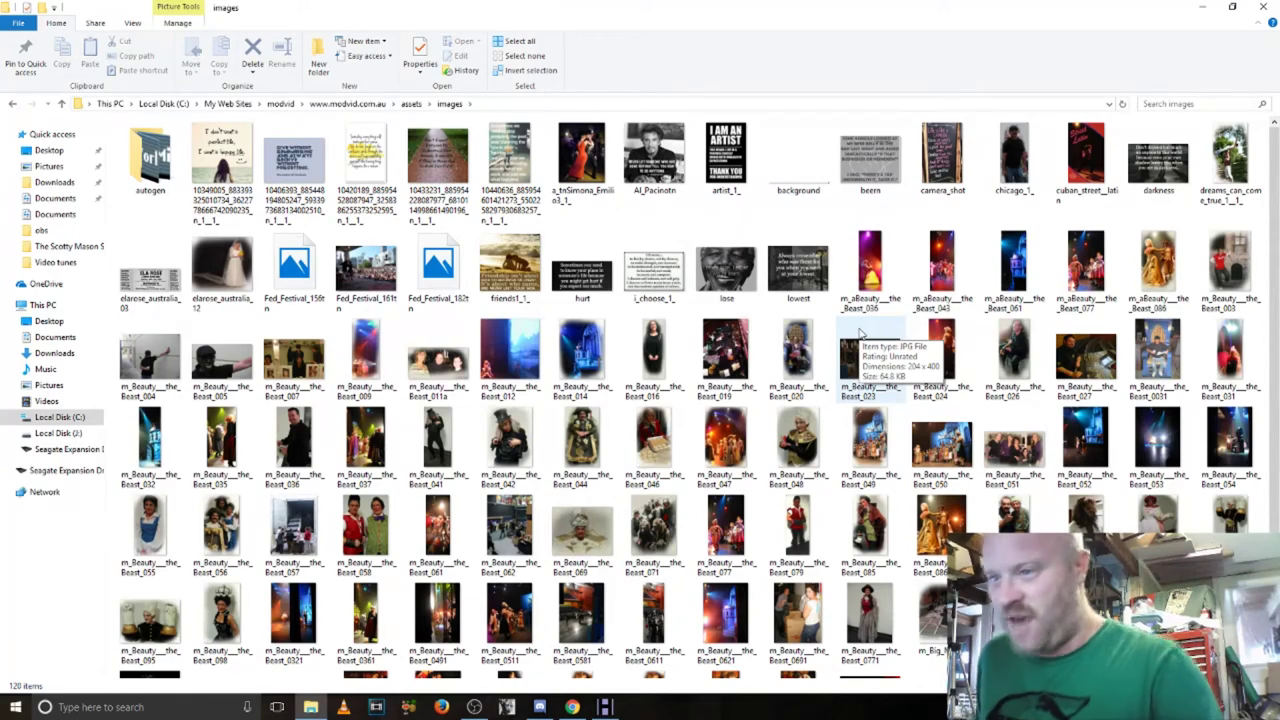
scroll(983, 528, down, 2)
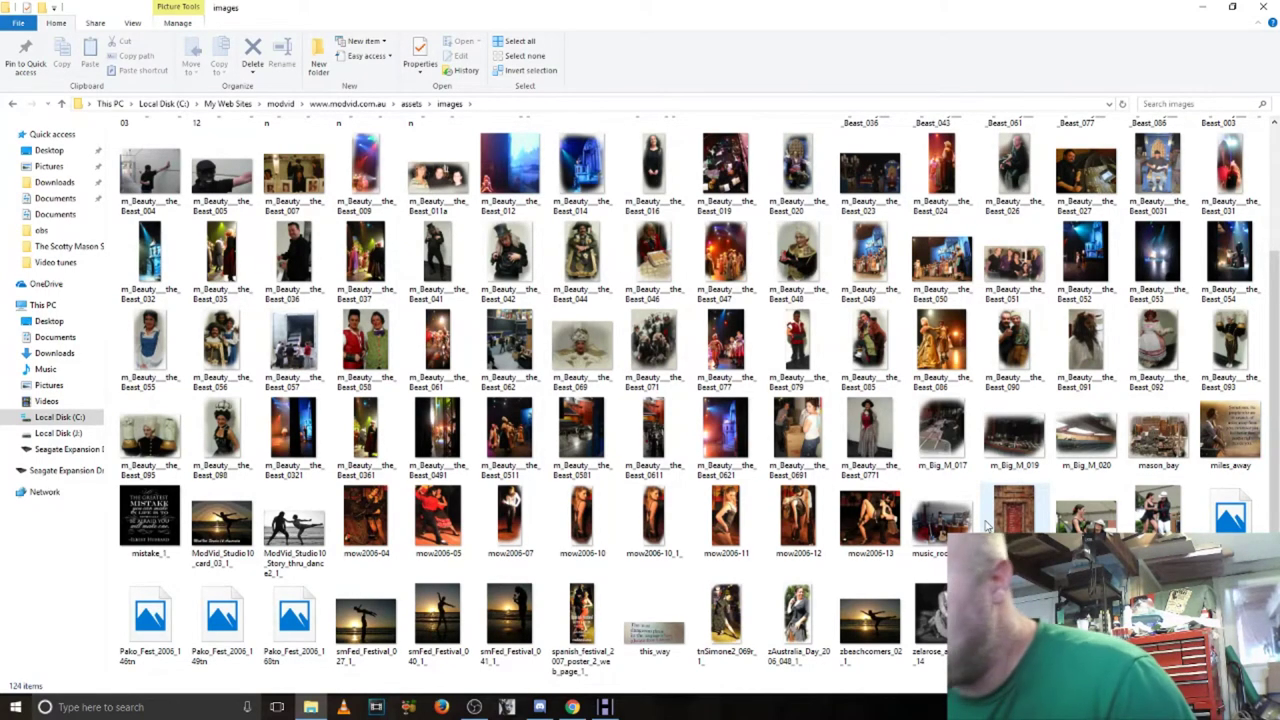
scroll(621, 358, up, 2)
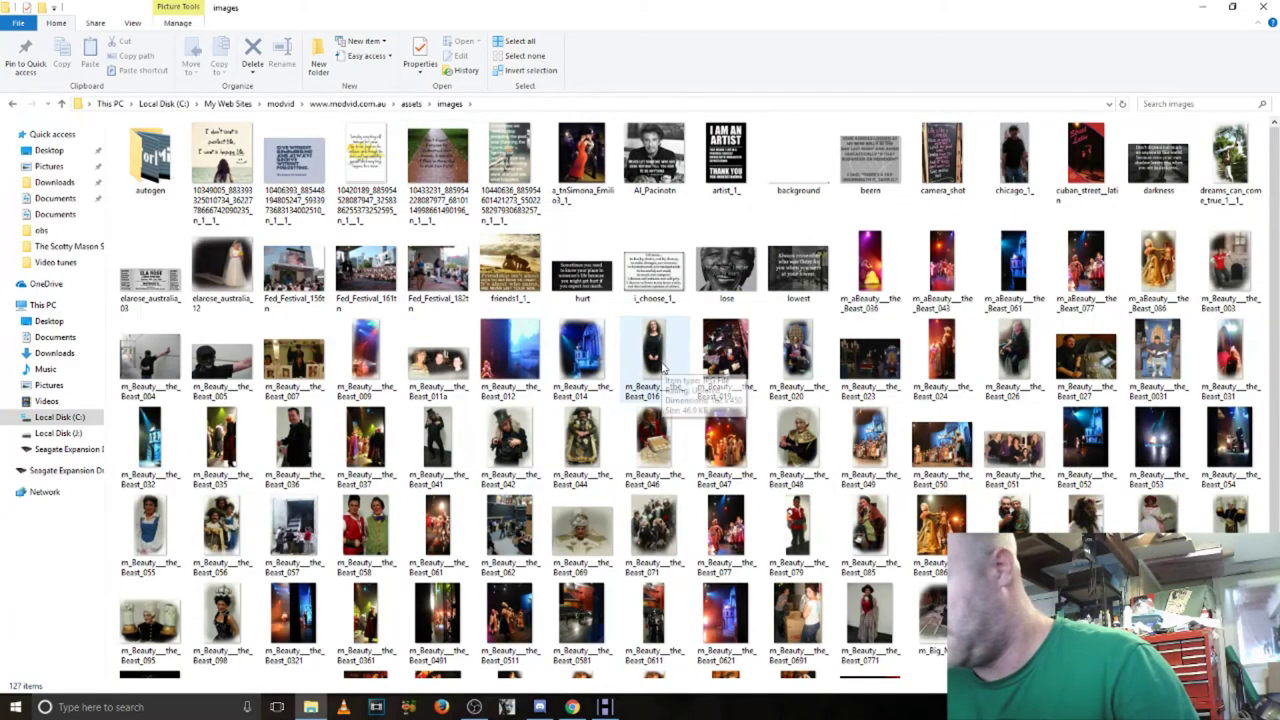
scroll(662, 370, down, 2)
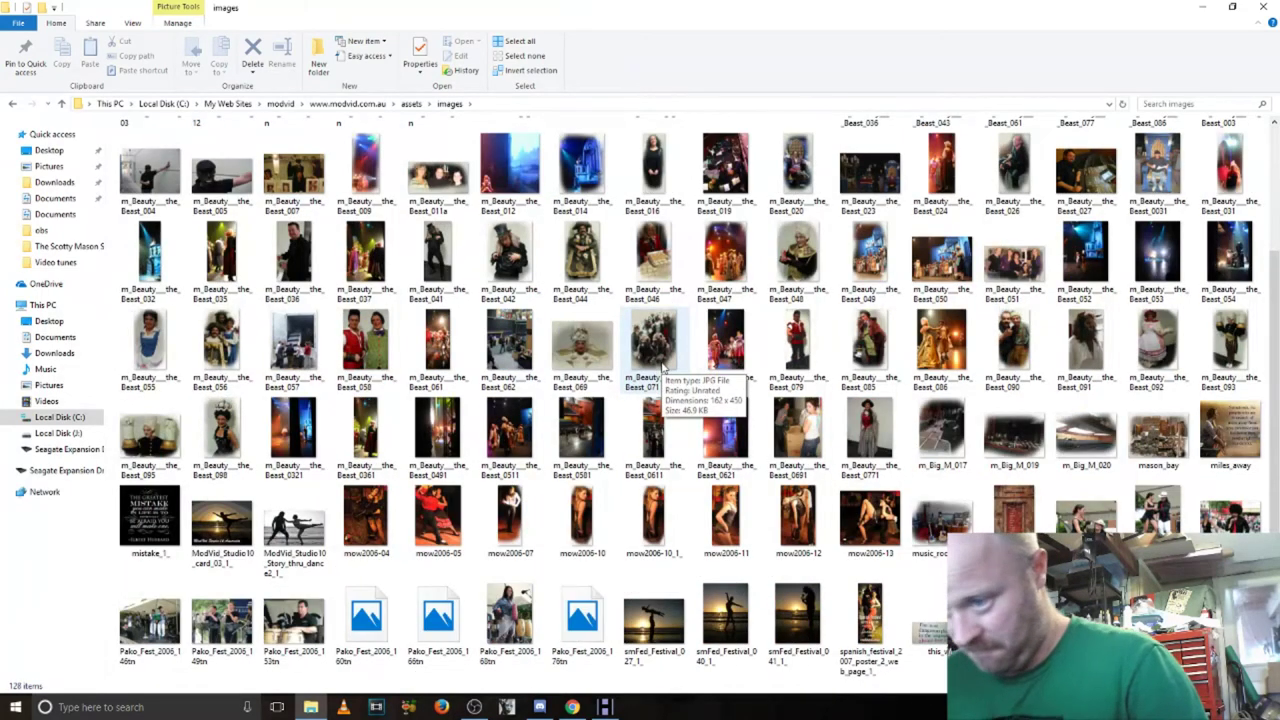
scroll(662, 370, down, 1)
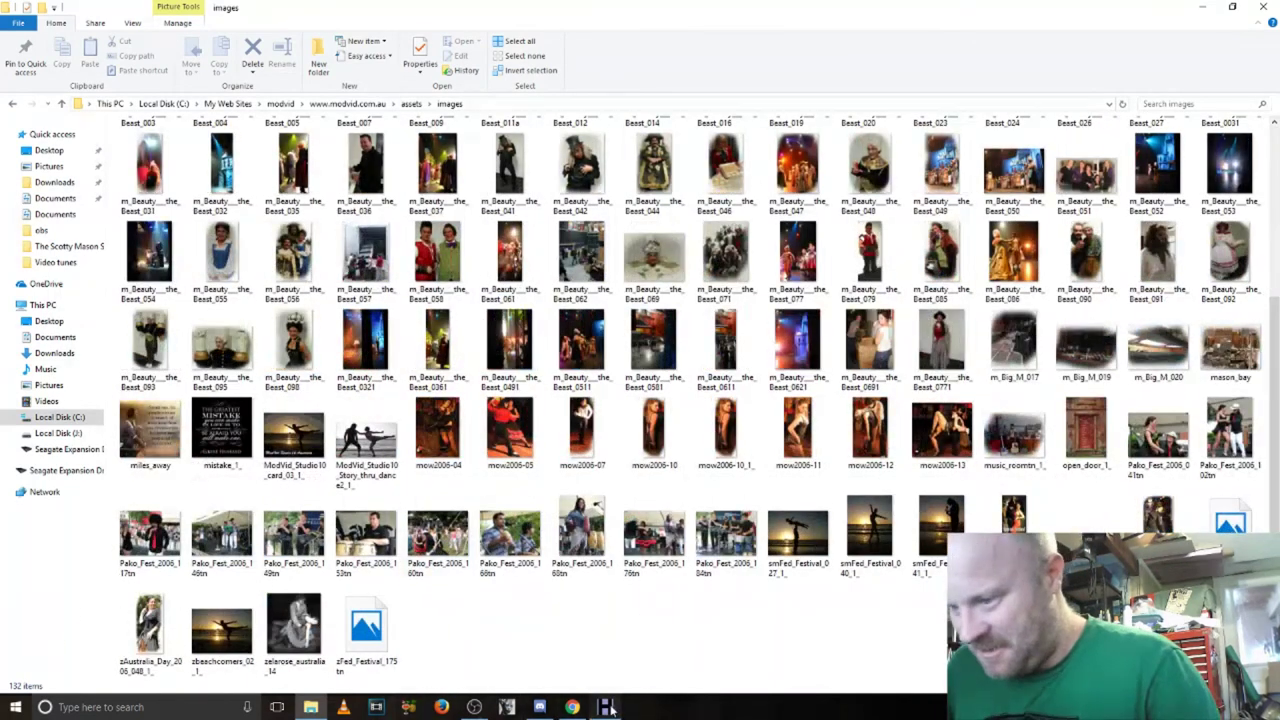
click(605, 707)
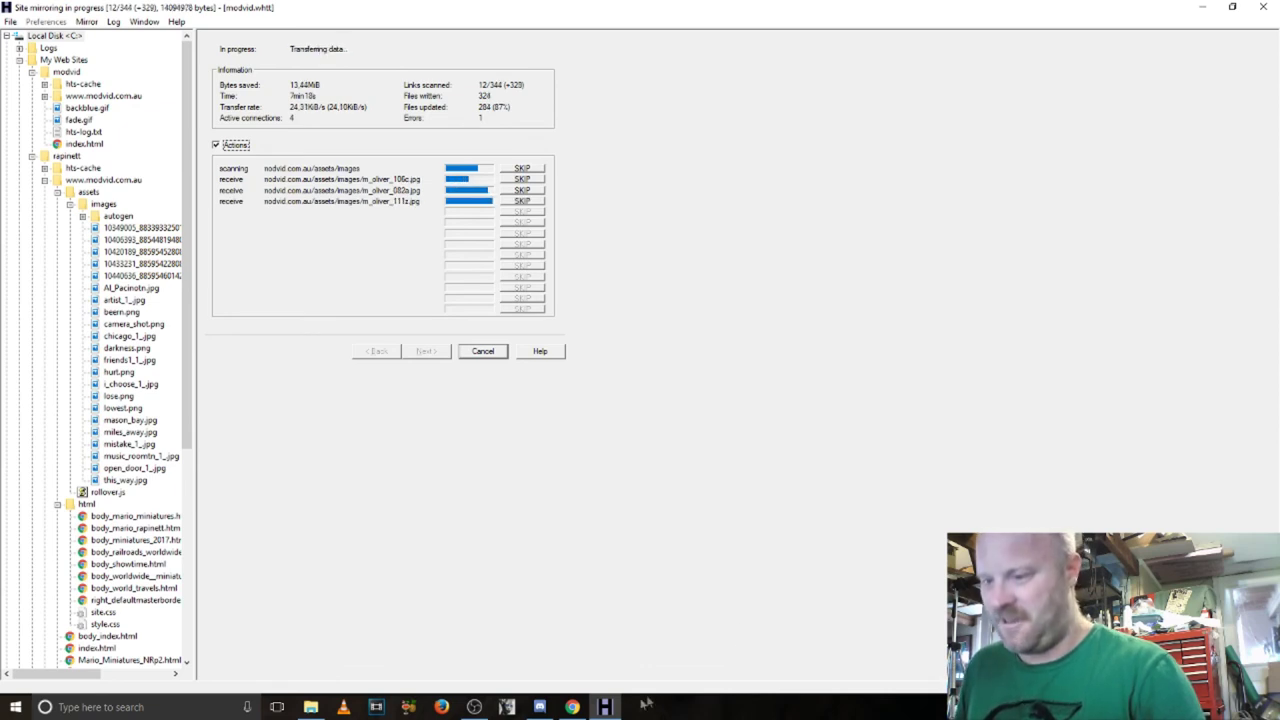
Step: Leave the mirror running and switch to Discord's modeling-team-1 channel
click(540, 707)
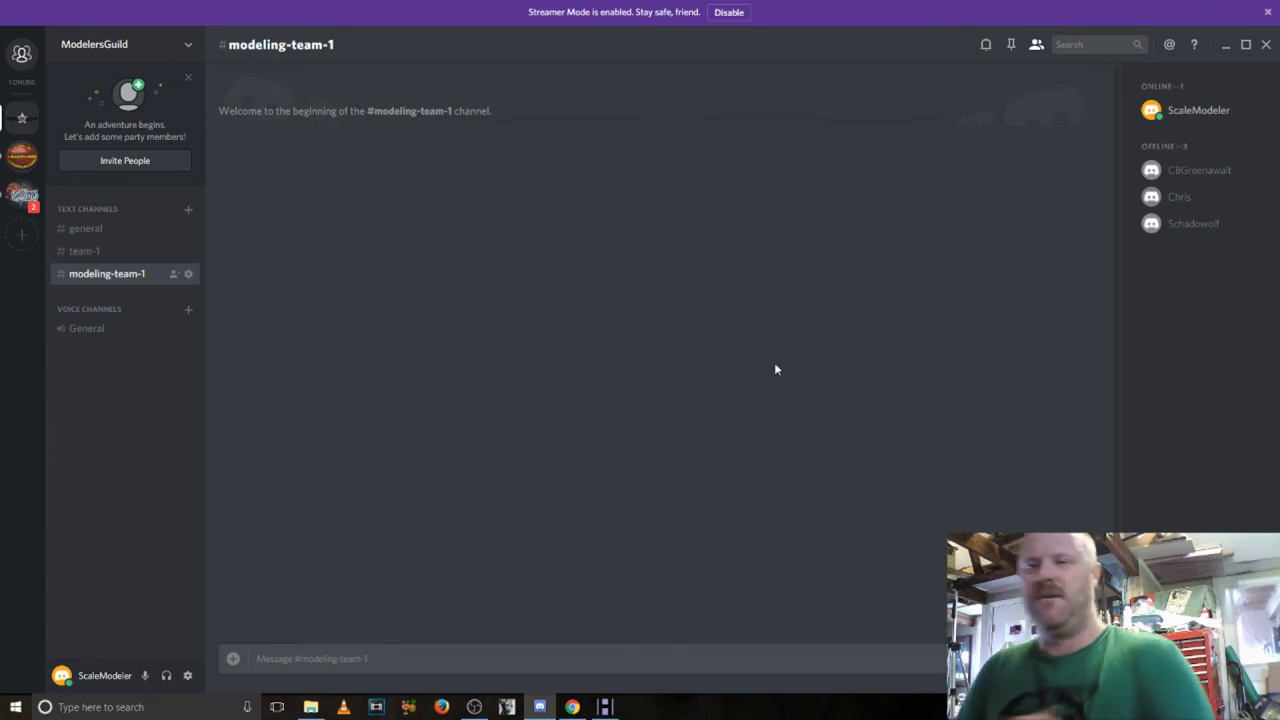
click(101, 233)
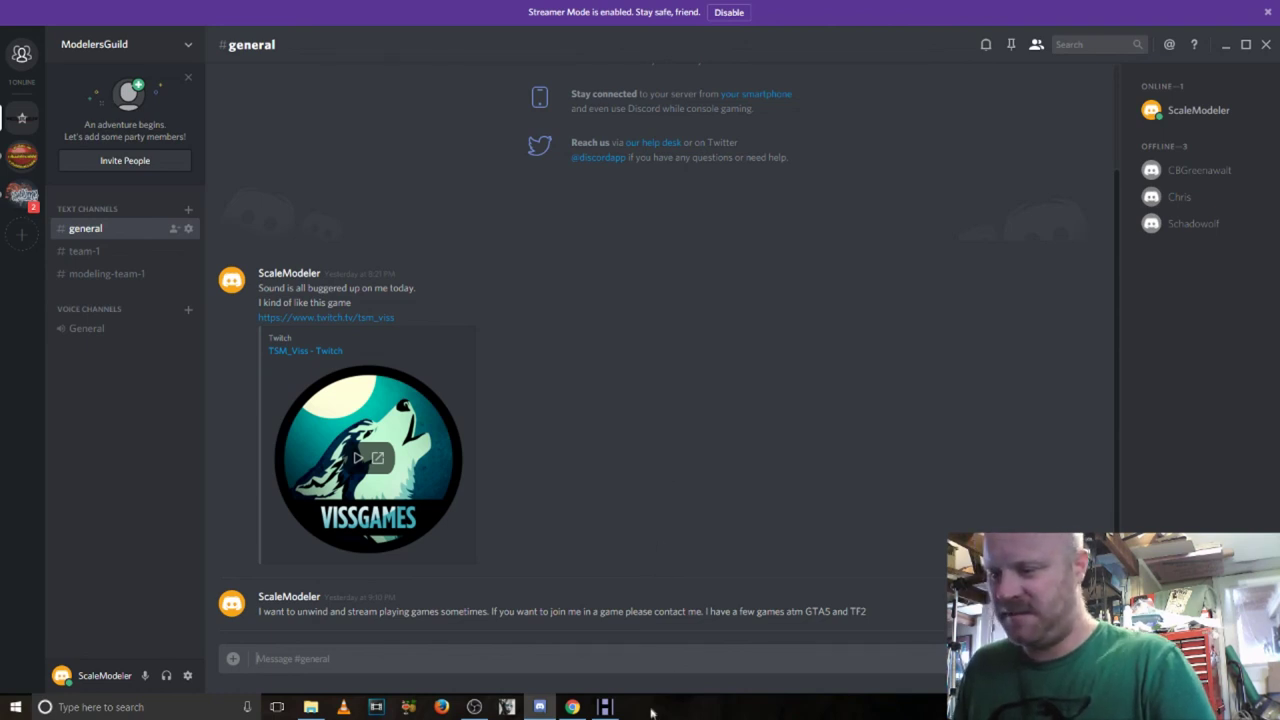
Step: Check the mirroring progress, then scroll down through the images folder thumbnails
click(606, 709)
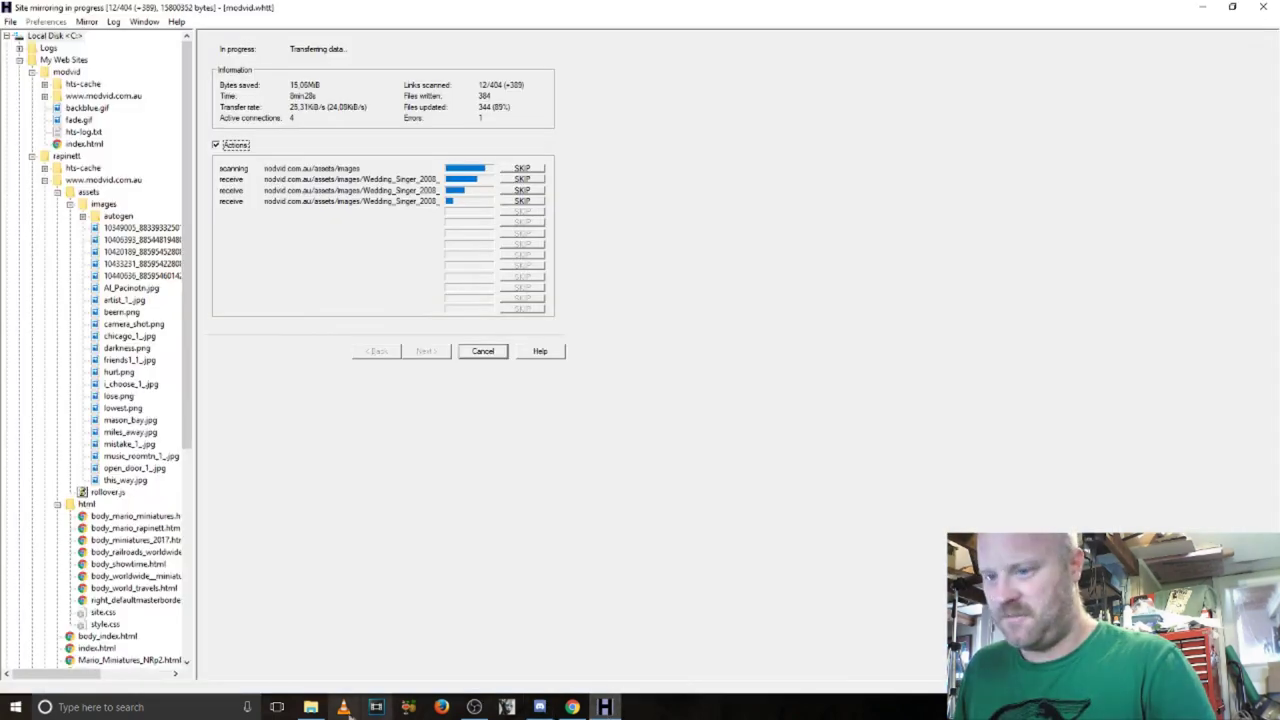
click(311, 707)
scroll(693, 380, down, 10)
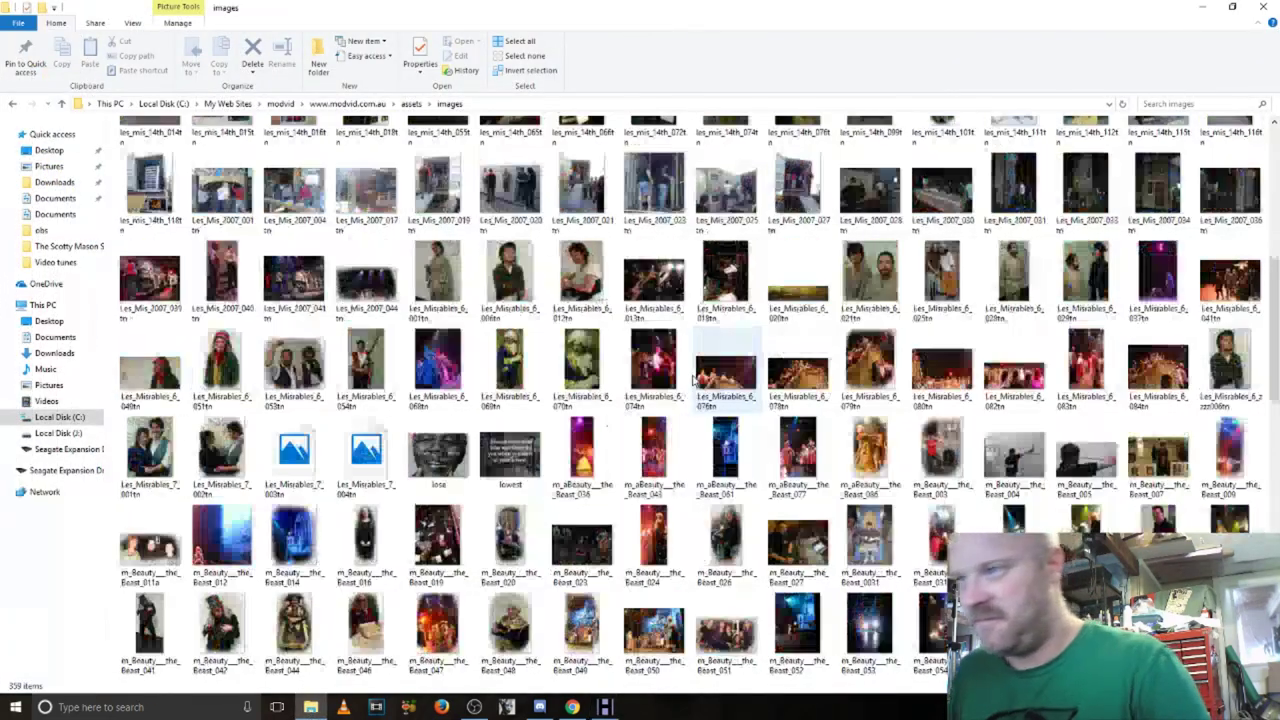
scroll(693, 380, down, 5)
scroll(693, 380, down, 5)
scroll(693, 380, down, 5)
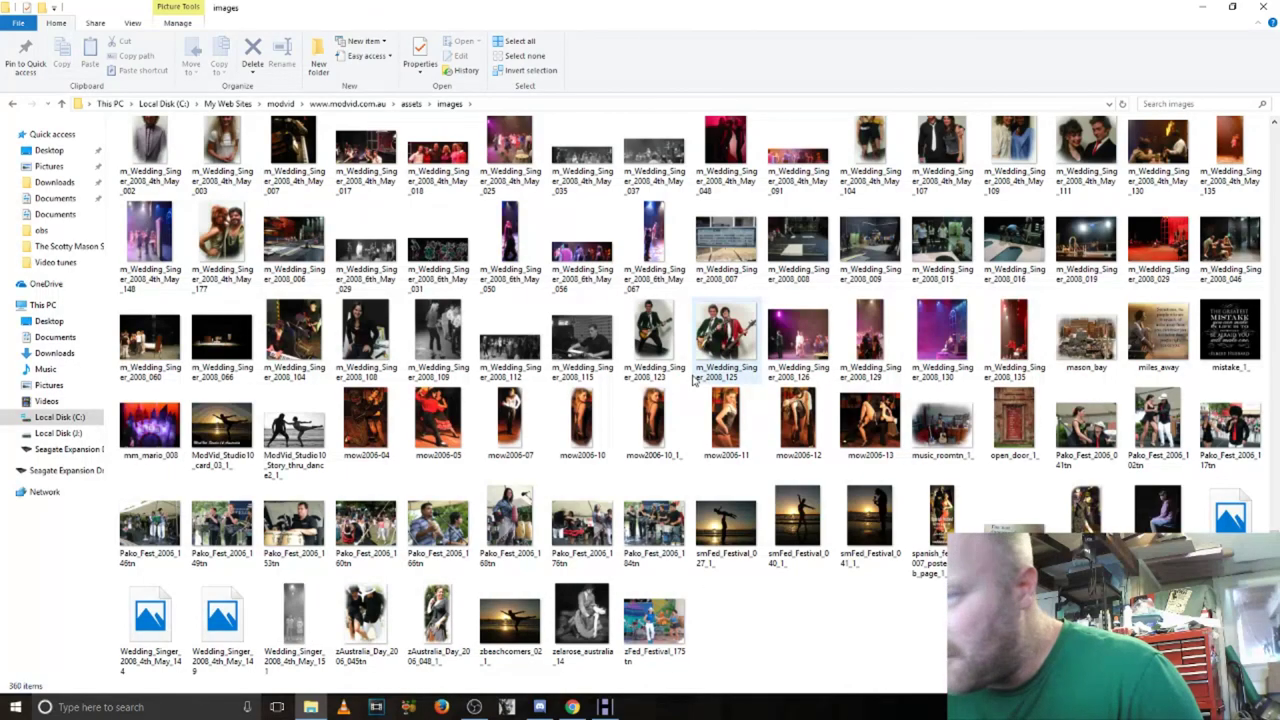
Step: Scroll back to the top of the images folder and minimize Explorer to reveal HTTrack
scroll(693, 380, up, 3)
scroll(693, 380, up, 3)
scroll(693, 380, up, 3)
scroll(693, 380, up, 3)
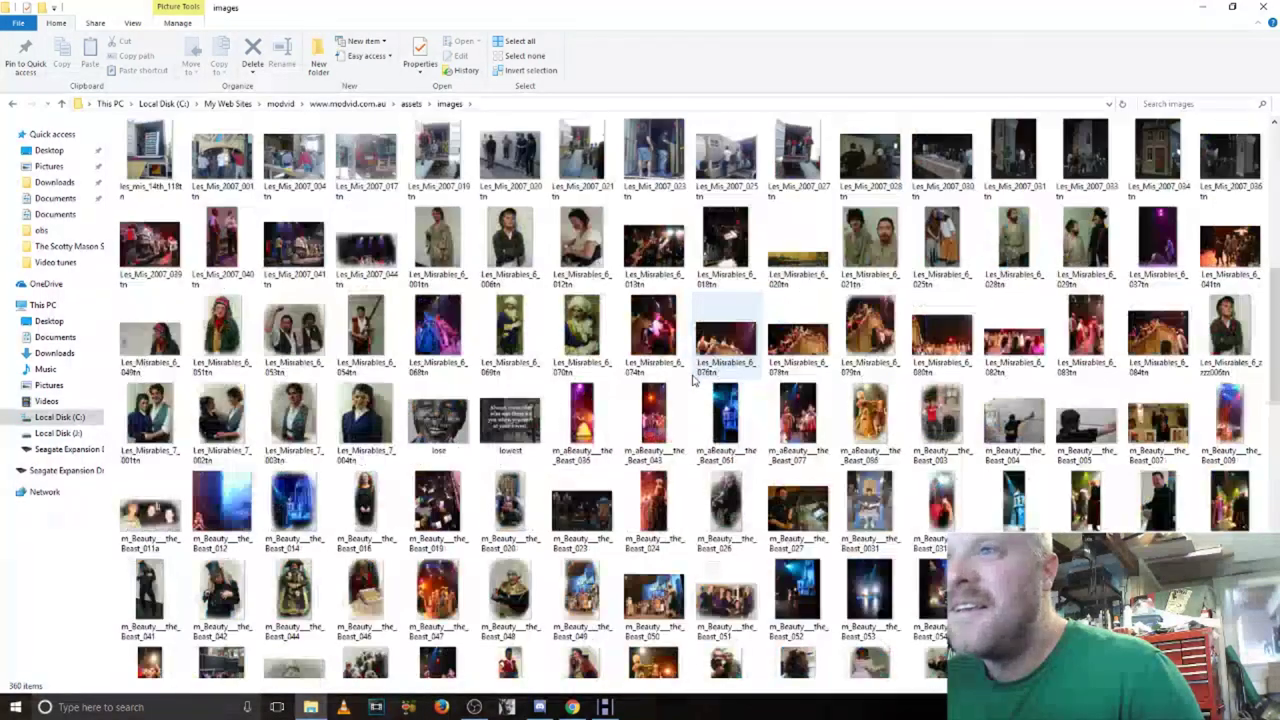
scroll(693, 380, up, 3)
scroll(693, 380, up, 3)
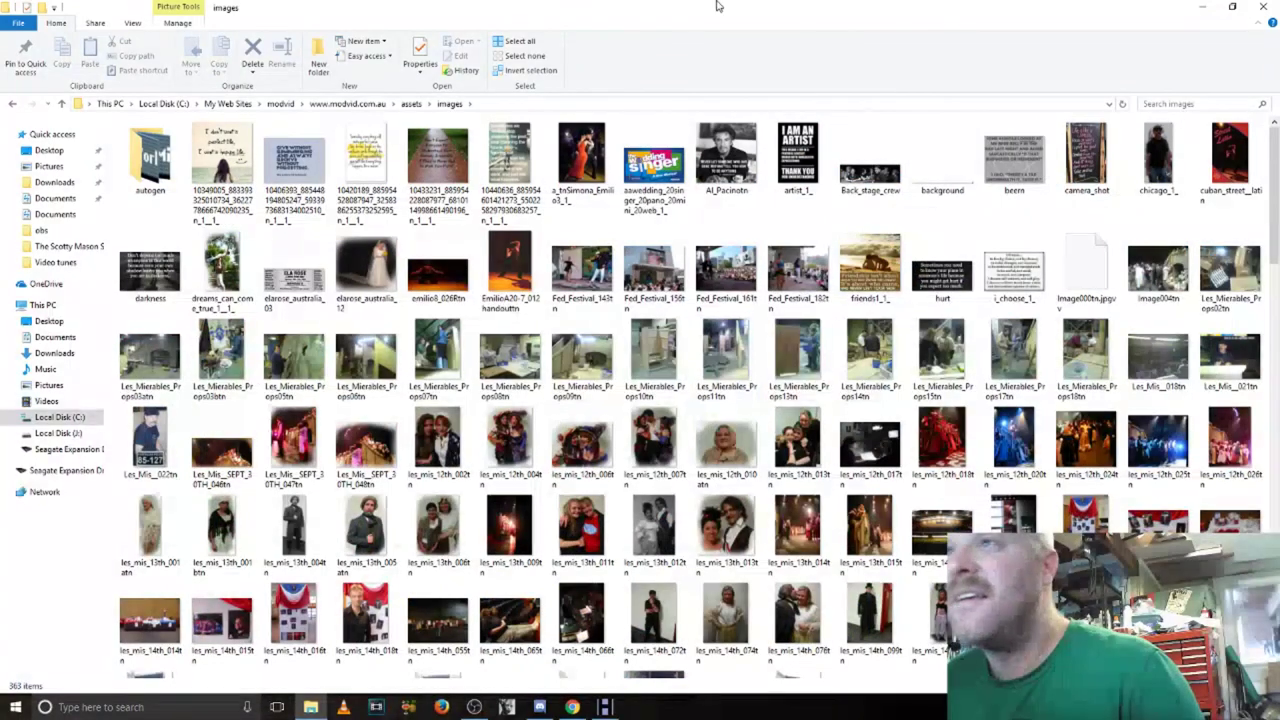
click(1202, 8)
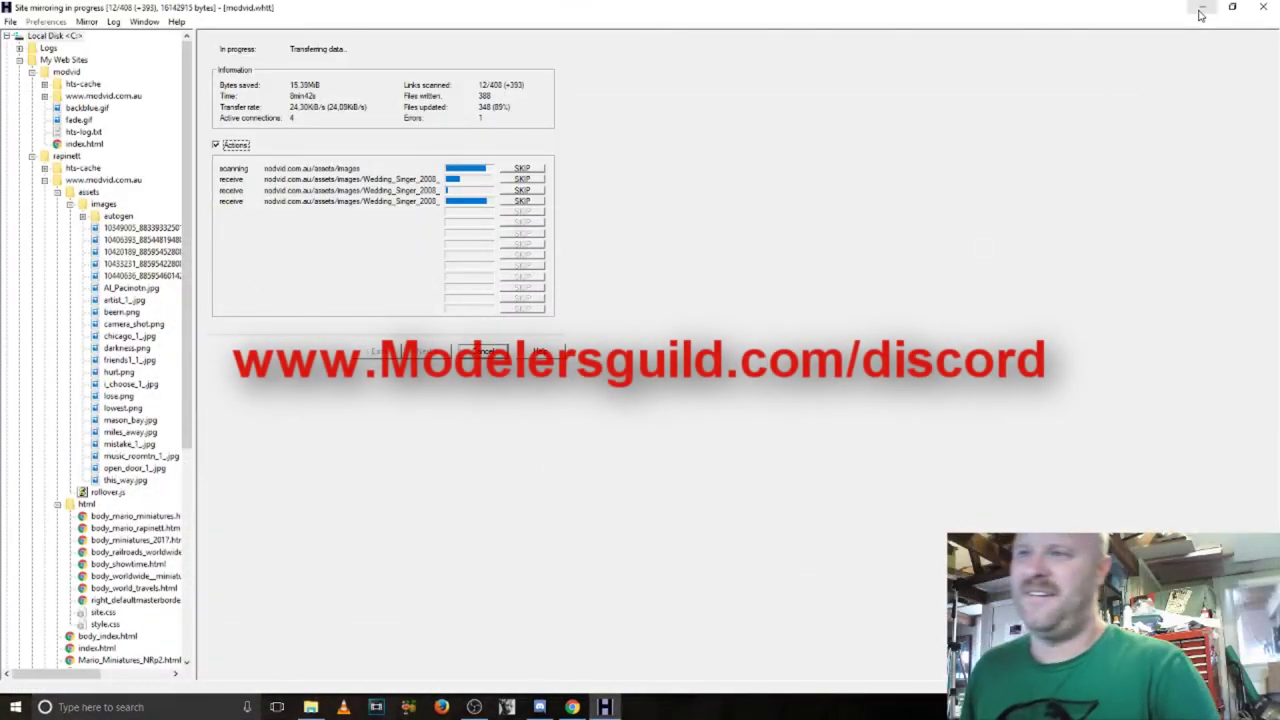